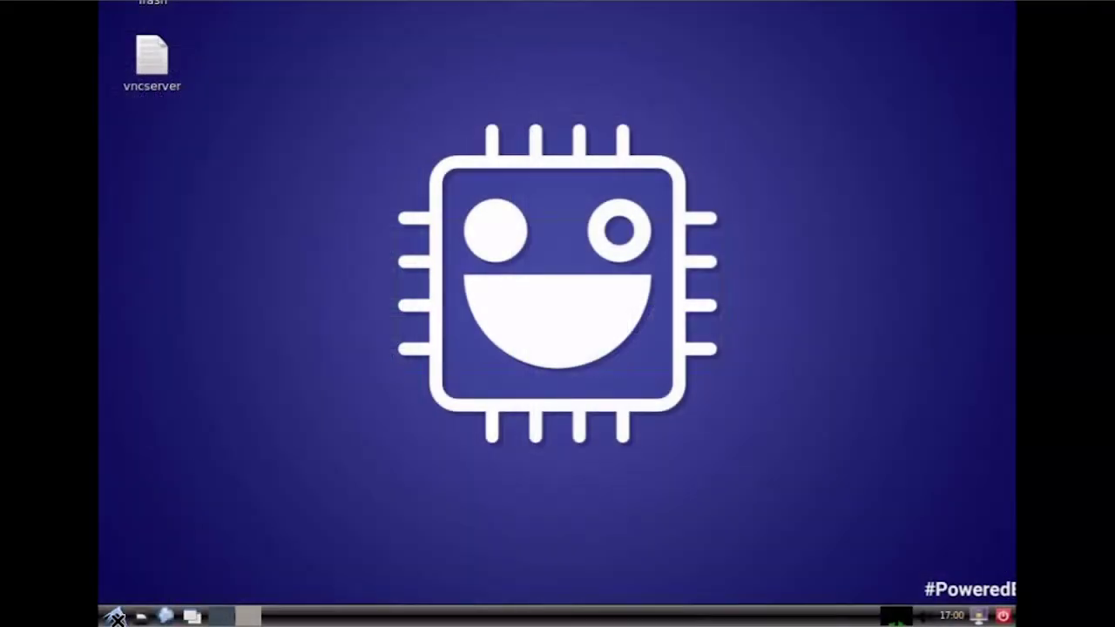
Launch Synaptic Package Manager from the Preferences menu and bring up its Find dialog
{"action": "left_click", "coordinate": [116, 618]}
{"action": "mouse_move", "coordinate": [157, 547]}
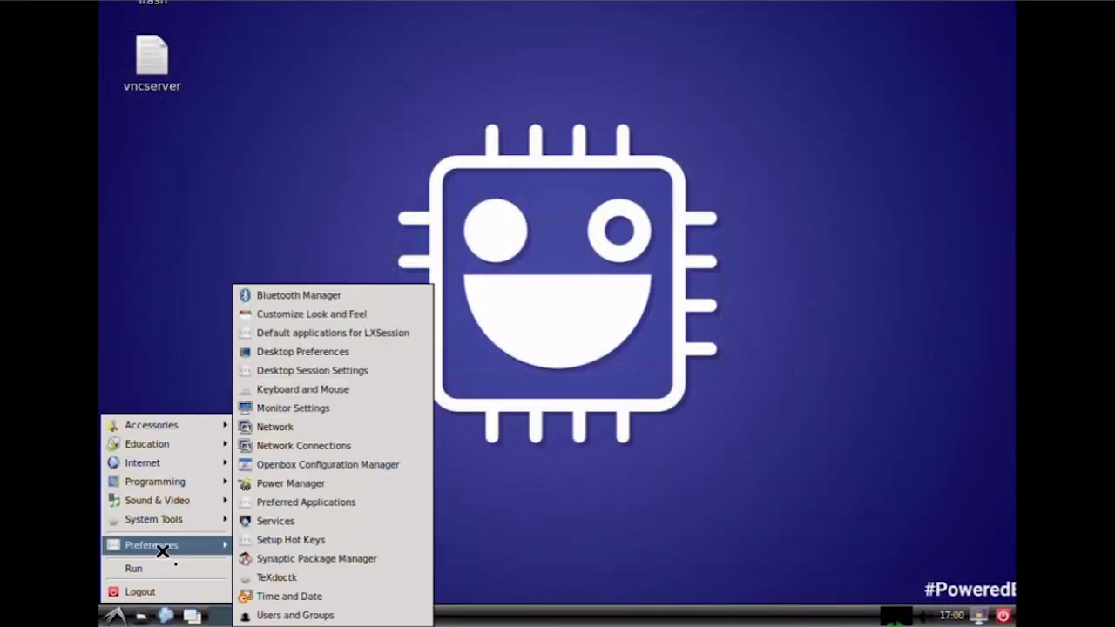
{"action": "left_click", "coordinate": [263, 557]}
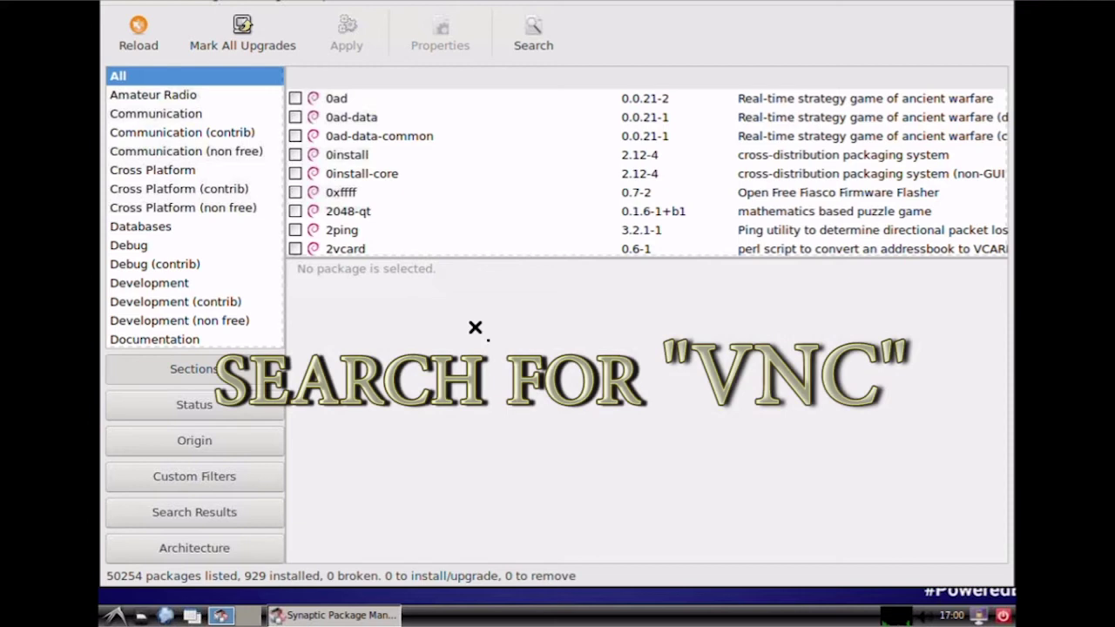
{"action": "left_click", "coordinate": [536, 35]}
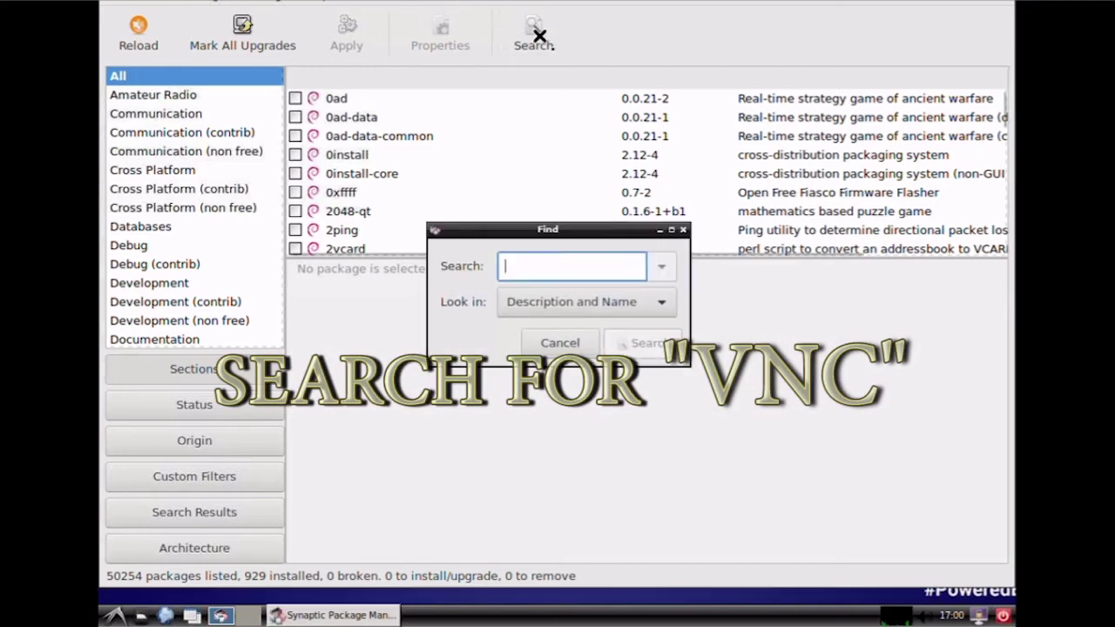
Search for vnc and view the tightvncserver description without marking it
{"action": "type", "text": "vnc"}
{"action": "key", "text": "Return"}
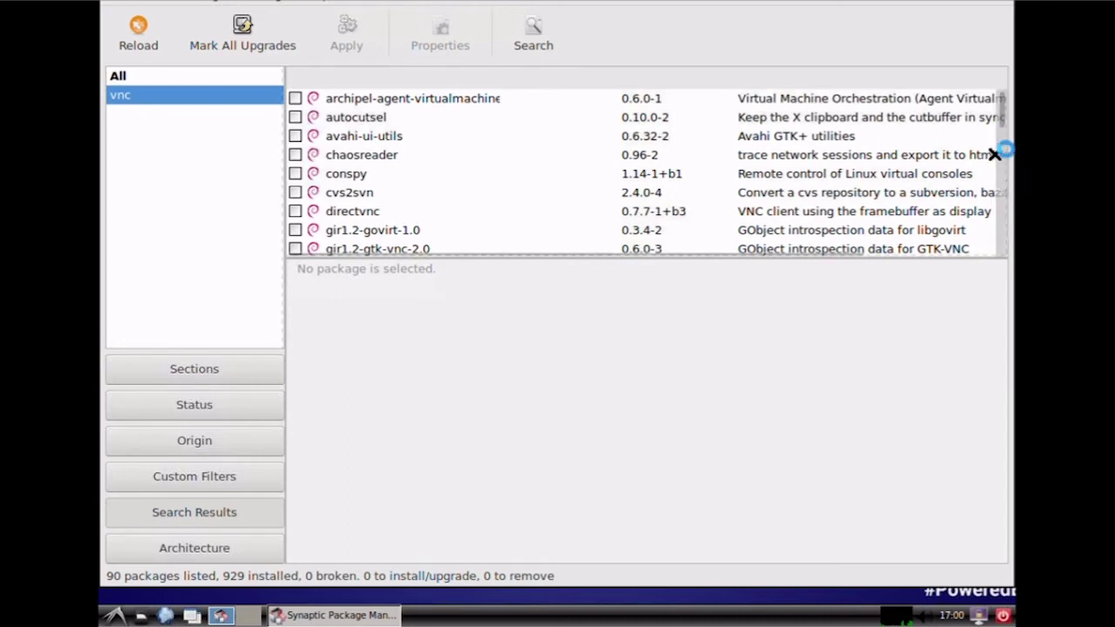
{"action": "left_click_drag", "start_coordinate": [1003, 107], "coordinate": [1001, 214]}
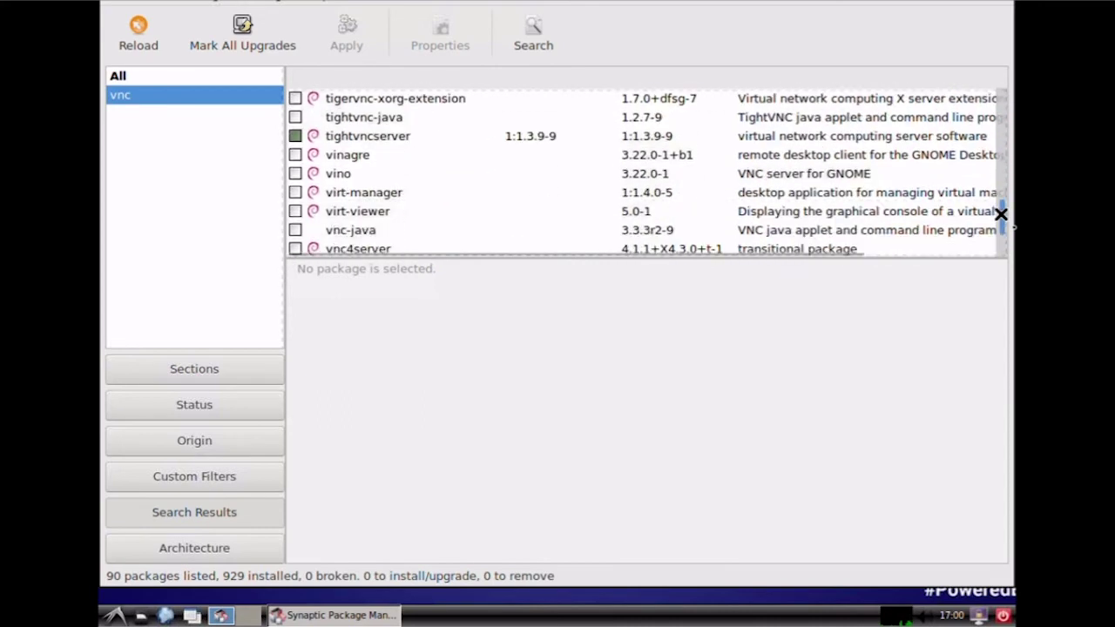
{"action": "left_click", "coordinate": [364, 136]}
{"action": "right_click", "coordinate": [364, 135]}
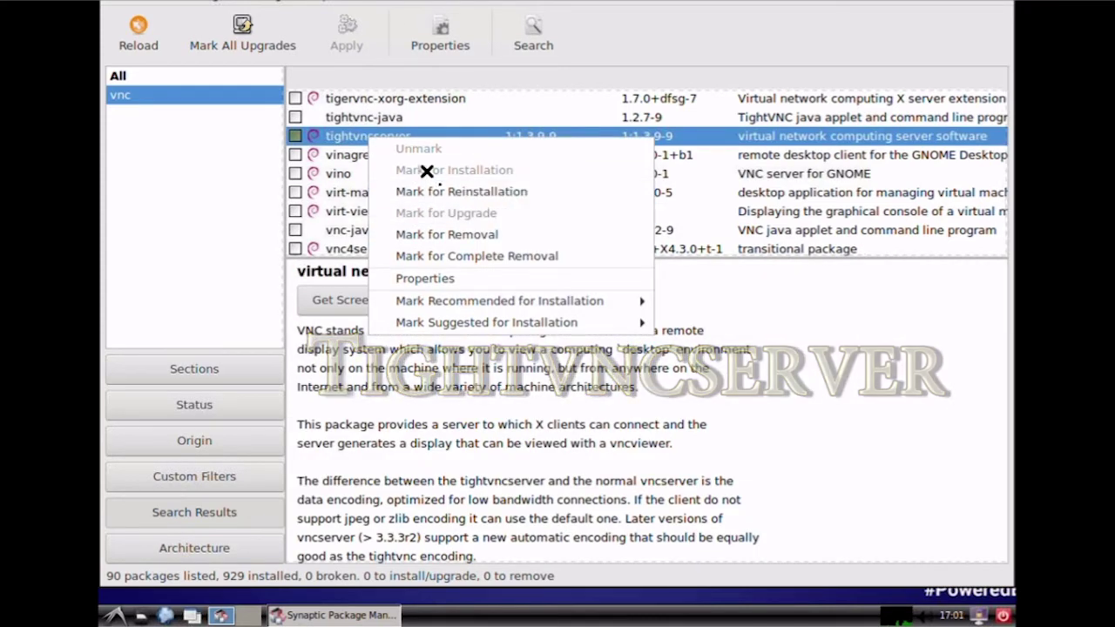
{"action": "left_click", "coordinate": [794, 351]}
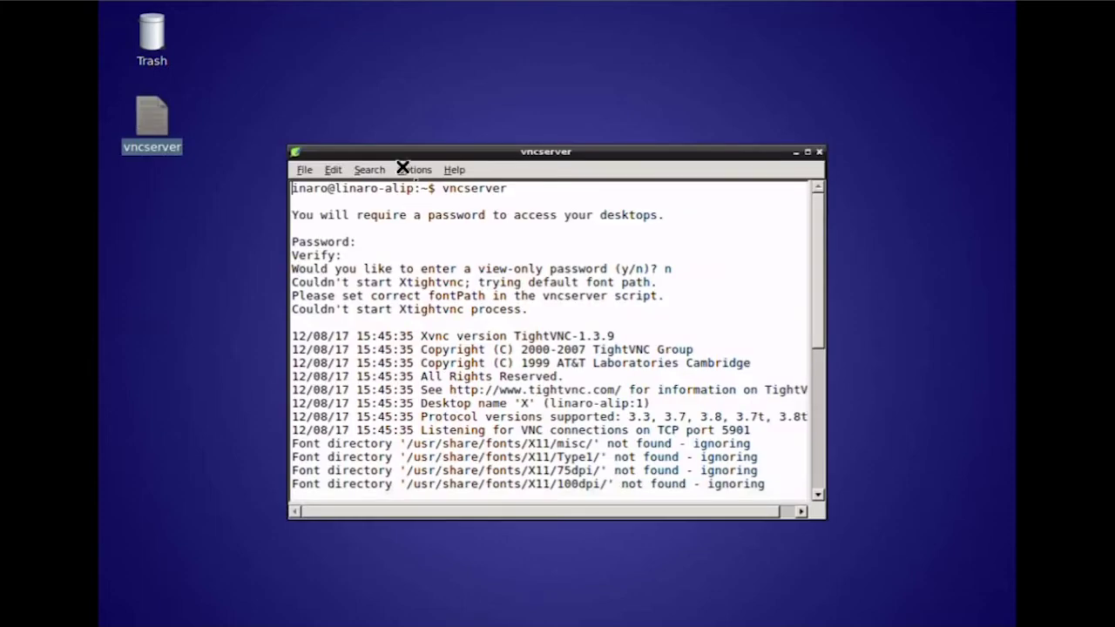
Move the vncserver log window up-left, enlarge it, and highlight the vncserver command
{"action": "left_click_drag", "start_coordinate": [402, 168], "coordinate": [345, 120]}
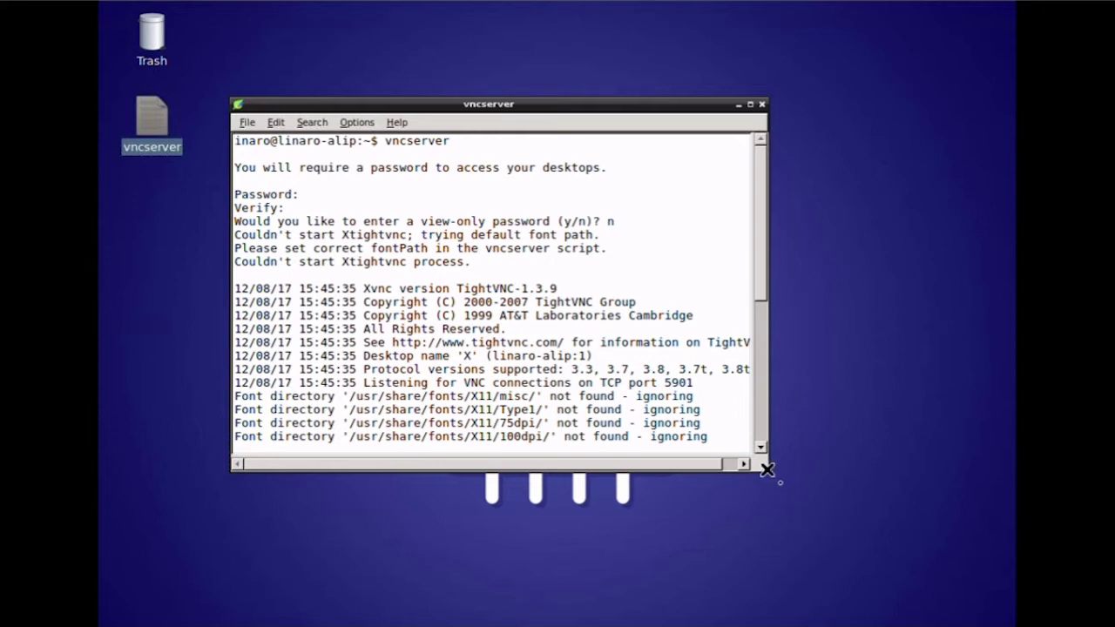
{"action": "left_click_drag", "start_coordinate": [767, 471], "coordinate": [899, 554]}
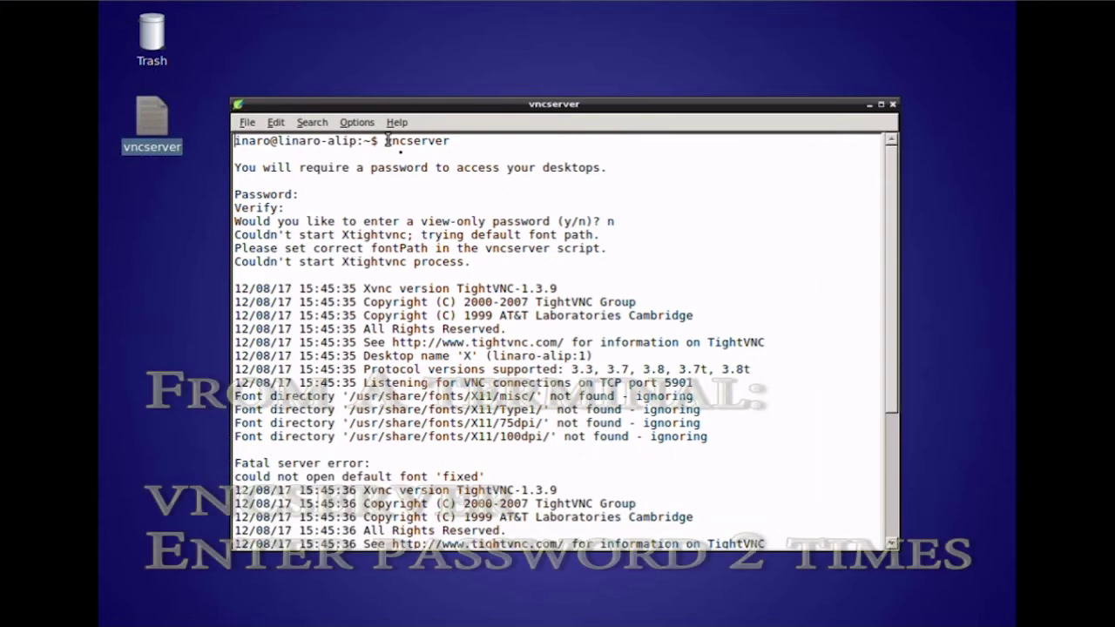
{"action": "left_click_drag", "start_coordinate": [385, 140], "coordinate": [470, 154]}
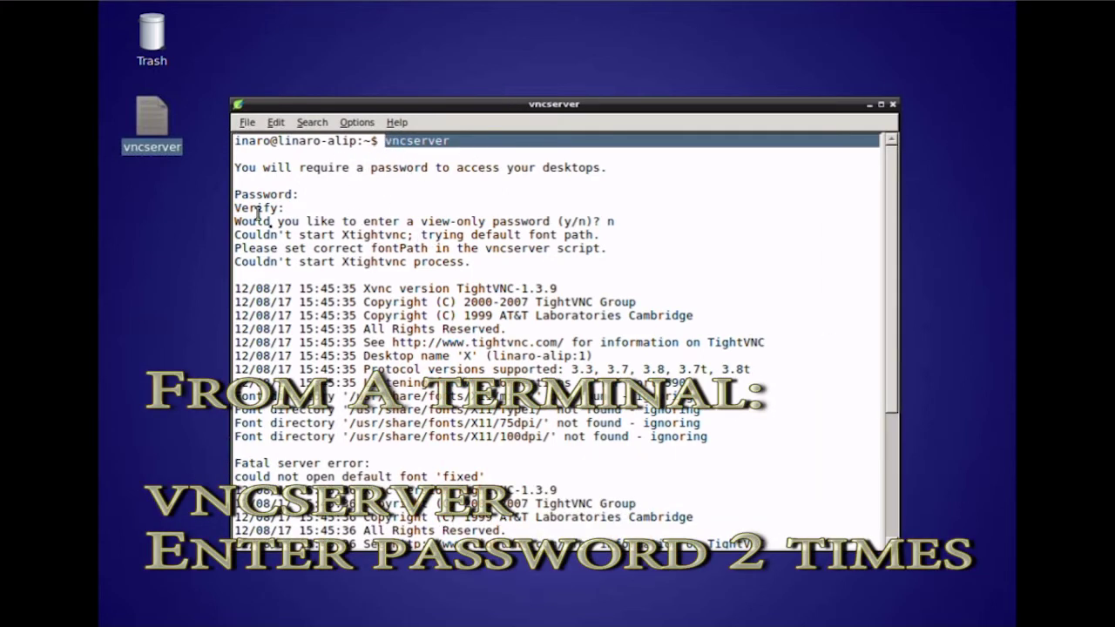
Highlight the password requirement, view-only password question and default font path messages
{"action": "left_click_drag", "start_coordinate": [242, 168], "coordinate": [534, 179]}
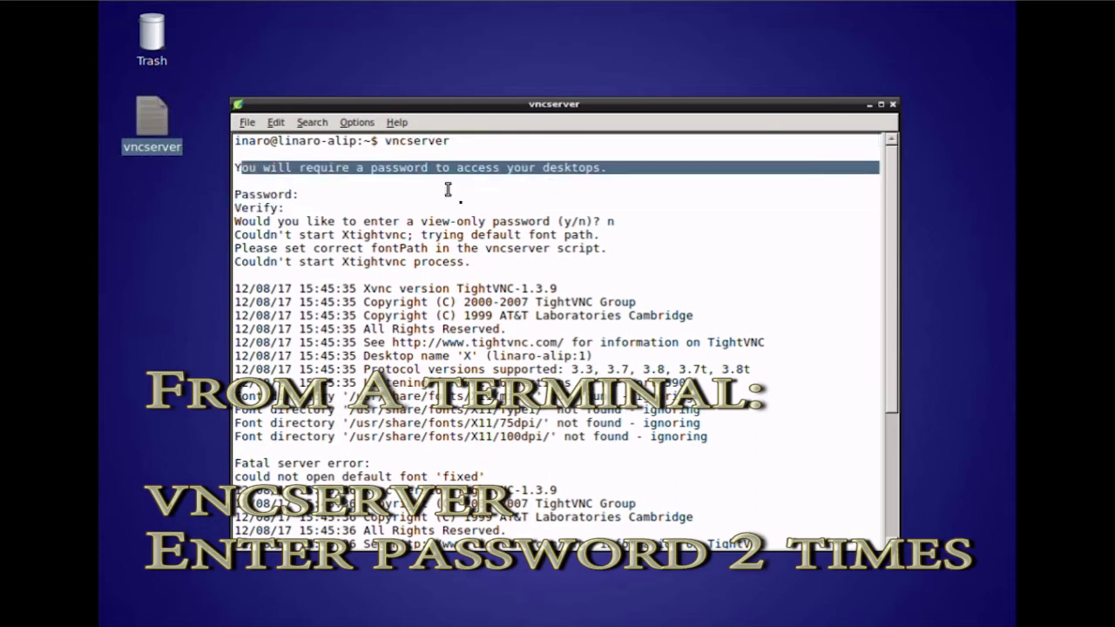
{"action": "left_click", "coordinate": [271, 198]}
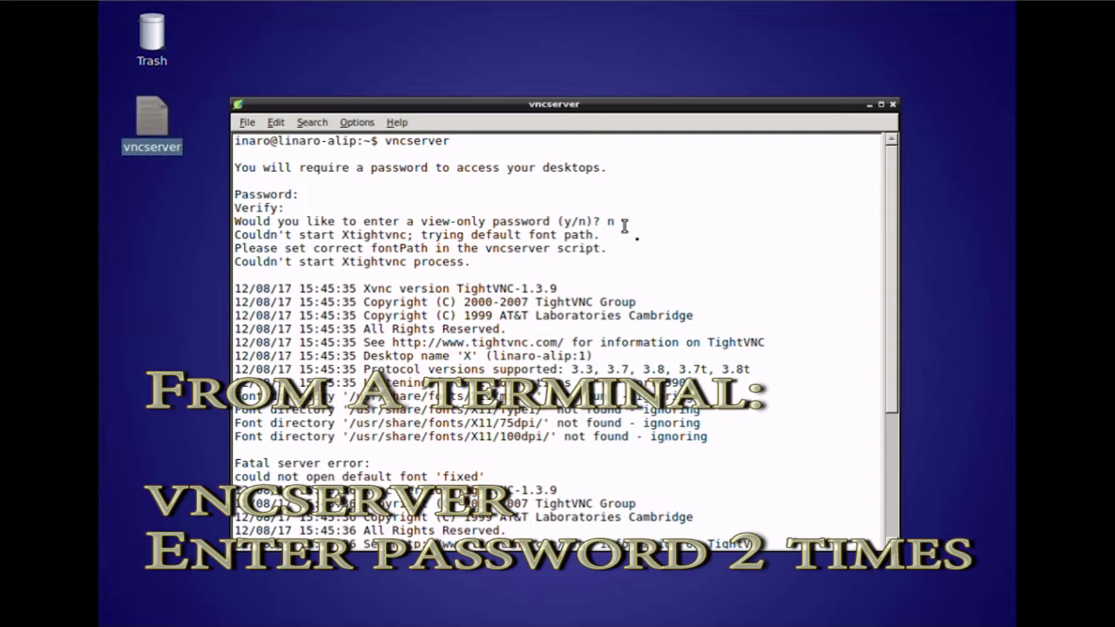
{"action": "left_click_drag", "start_coordinate": [624, 226], "coordinate": [323, 223]}
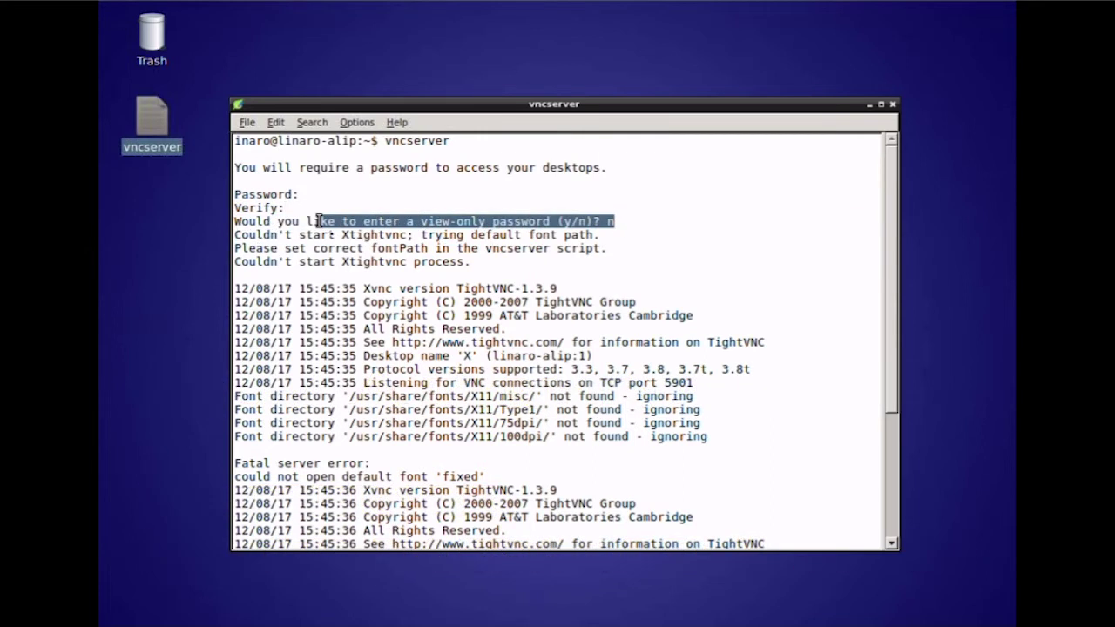
{"action": "left_click", "coordinate": [338, 261]}
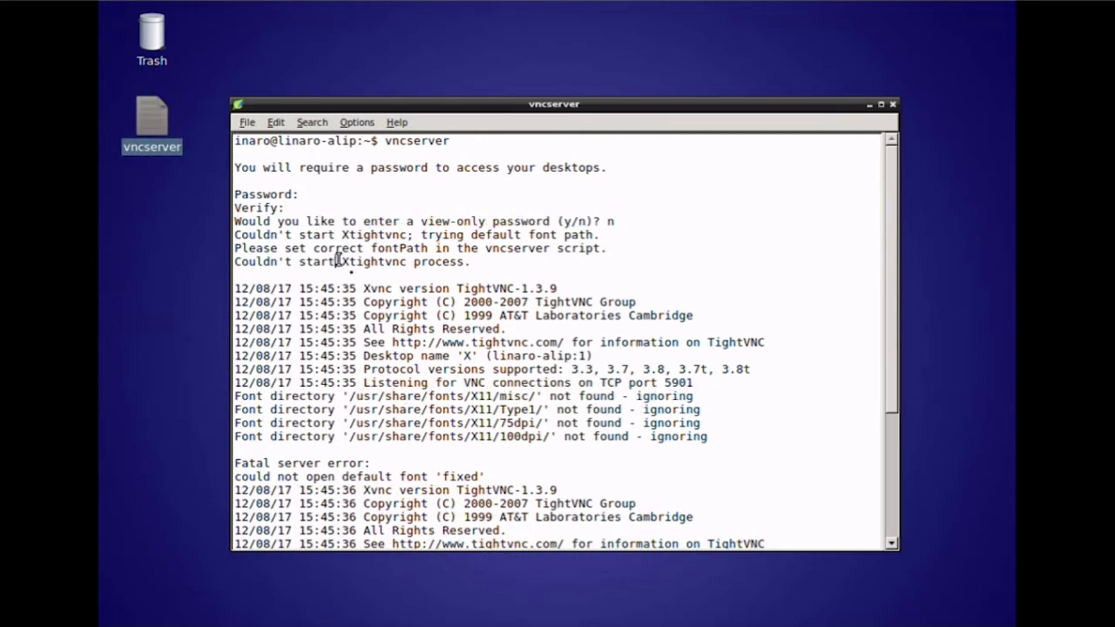
{"action": "left_click_drag", "start_coordinate": [595, 235], "coordinate": [410, 233]}
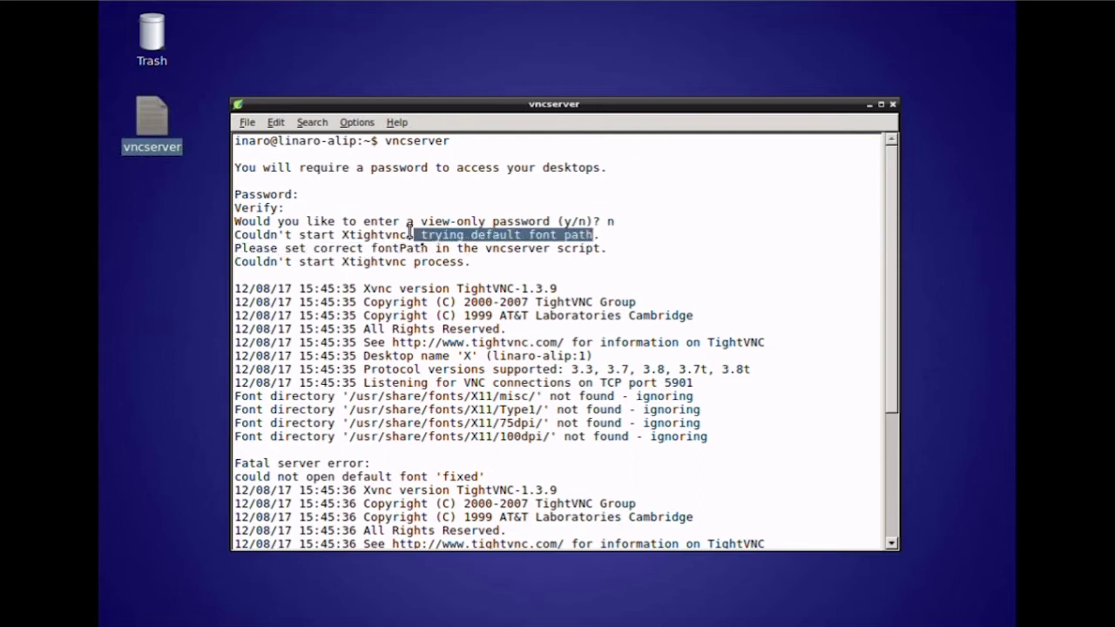
{"action": "left_click", "coordinate": [417, 294]}
{"action": "left_click_drag", "start_coordinate": [891, 269], "coordinate": [897, 332]}
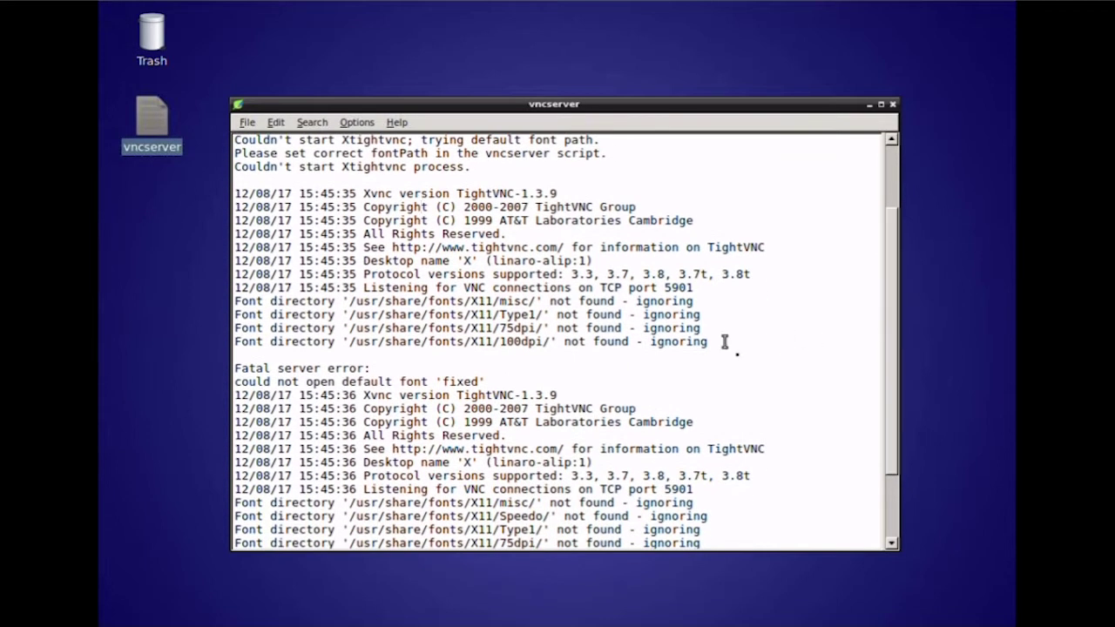
Highlight the missing font directory lines, the 'fixed' font error, and xfonts-base at the log's end
{"action": "left_click_drag", "start_coordinate": [722, 356], "coordinate": [225, 211]}
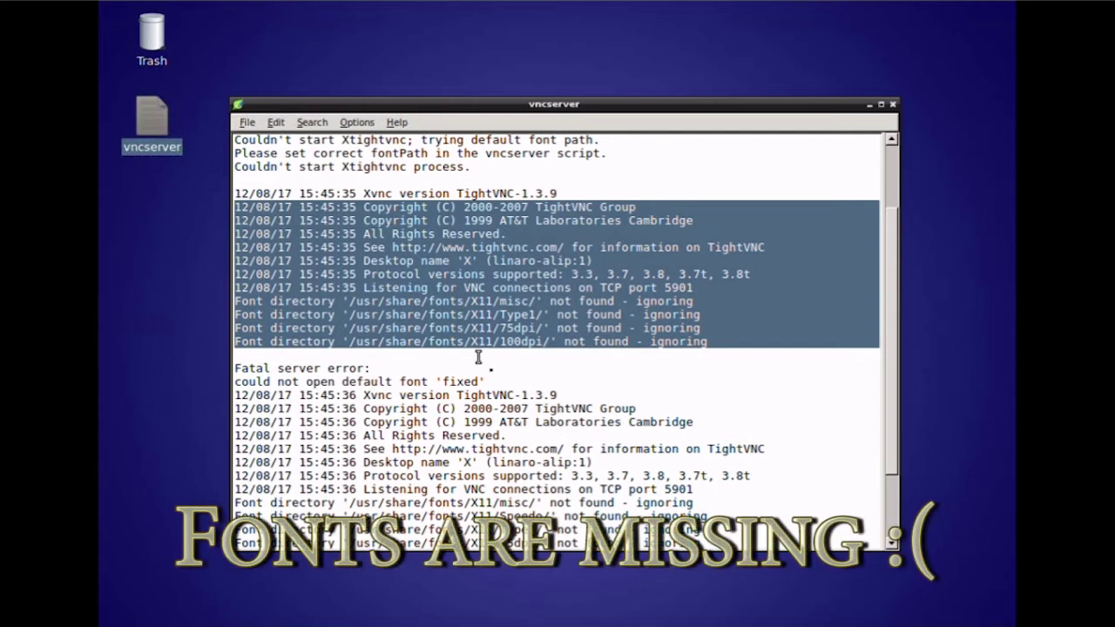
{"action": "left_click_drag", "start_coordinate": [490, 383], "coordinate": [233, 375]}
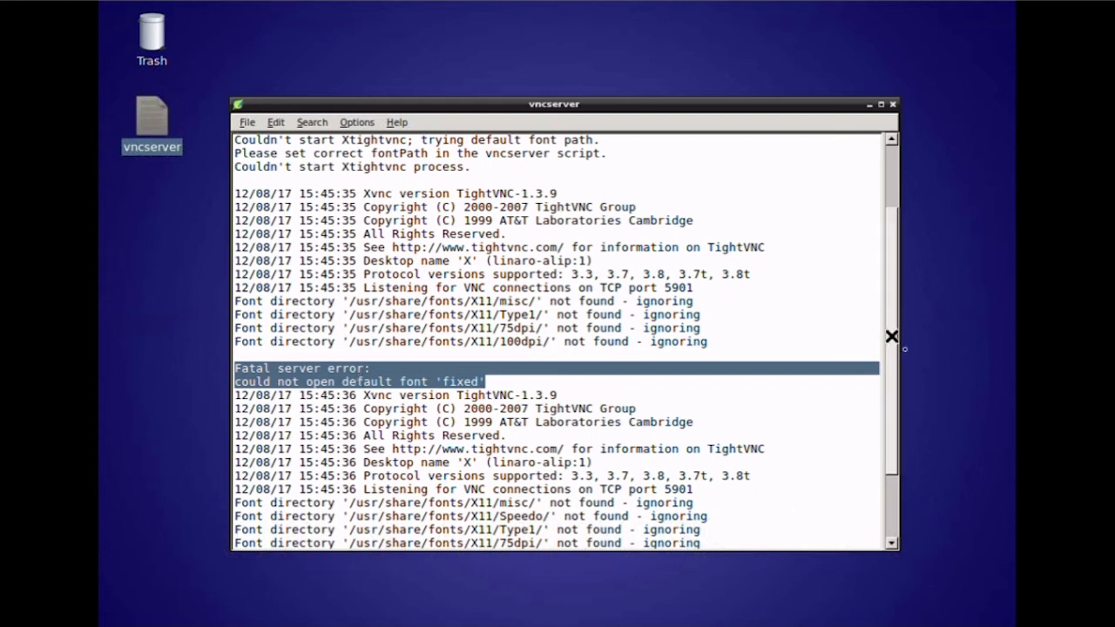
{"action": "scroll", "coordinate": [891, 336], "scroll_direction": "down", "scroll_amount": 2}
{"action": "scroll", "coordinate": [885, 425], "scroll_direction": "up", "scroll_amount": 1}
{"action": "scroll", "coordinate": [885, 425], "scroll_direction": "down", "scroll_amount": 1}
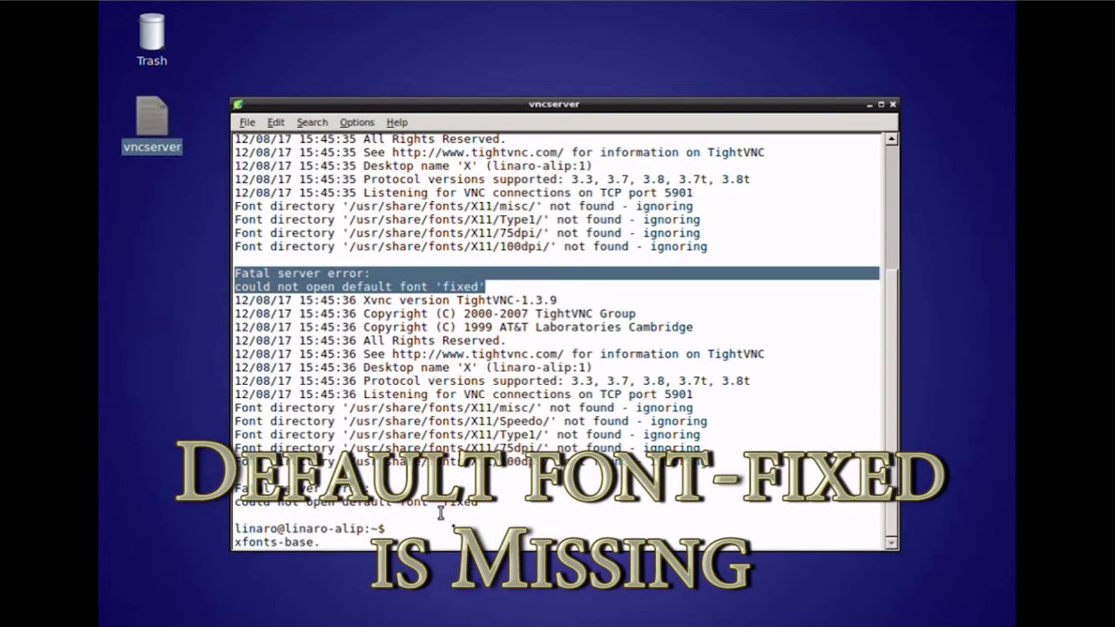
{"action": "left_click_drag", "start_coordinate": [314, 542], "coordinate": [235, 542]}
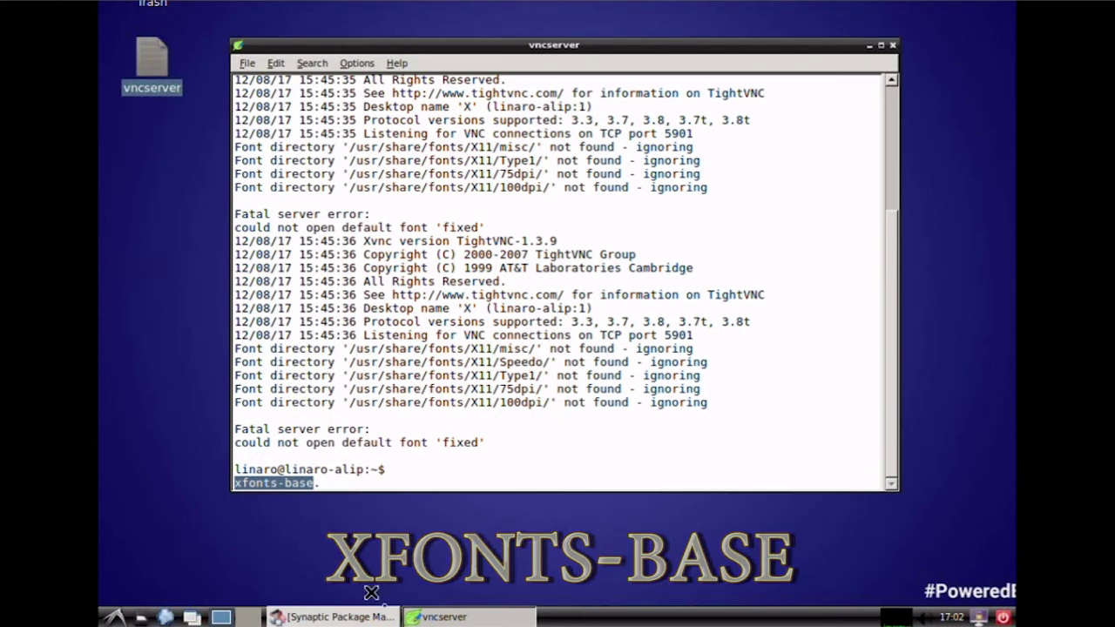
Reopen Synaptic's package search and clear the old vnc search text
{"action": "left_click", "coordinate": [366, 616]}
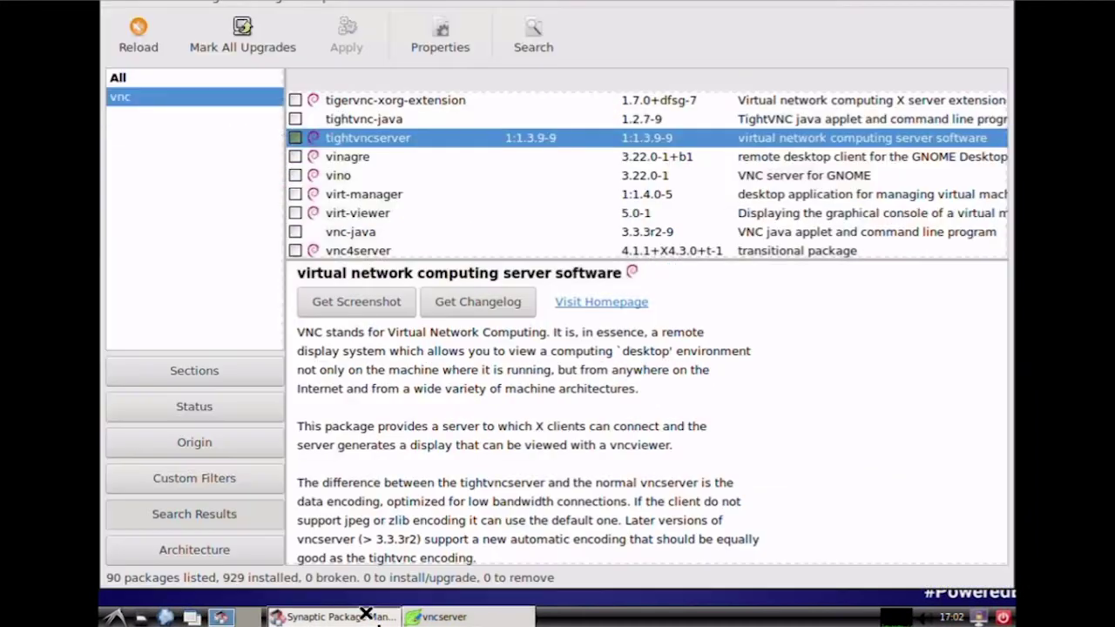
{"action": "left_click", "coordinate": [524, 40]}
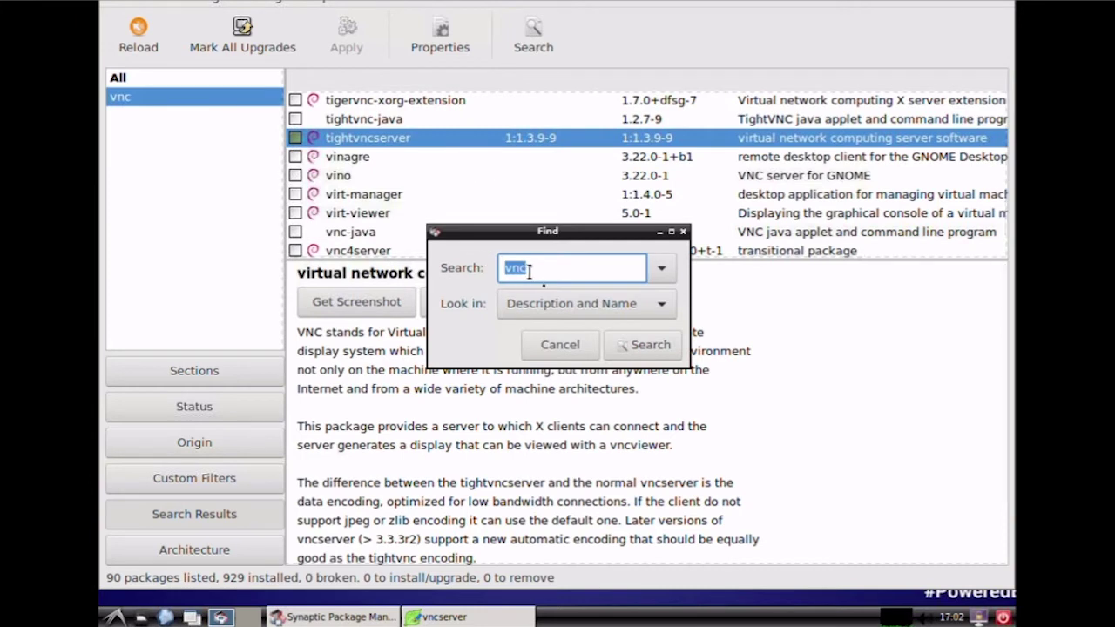
{"action": "right_click", "coordinate": [528, 271]}
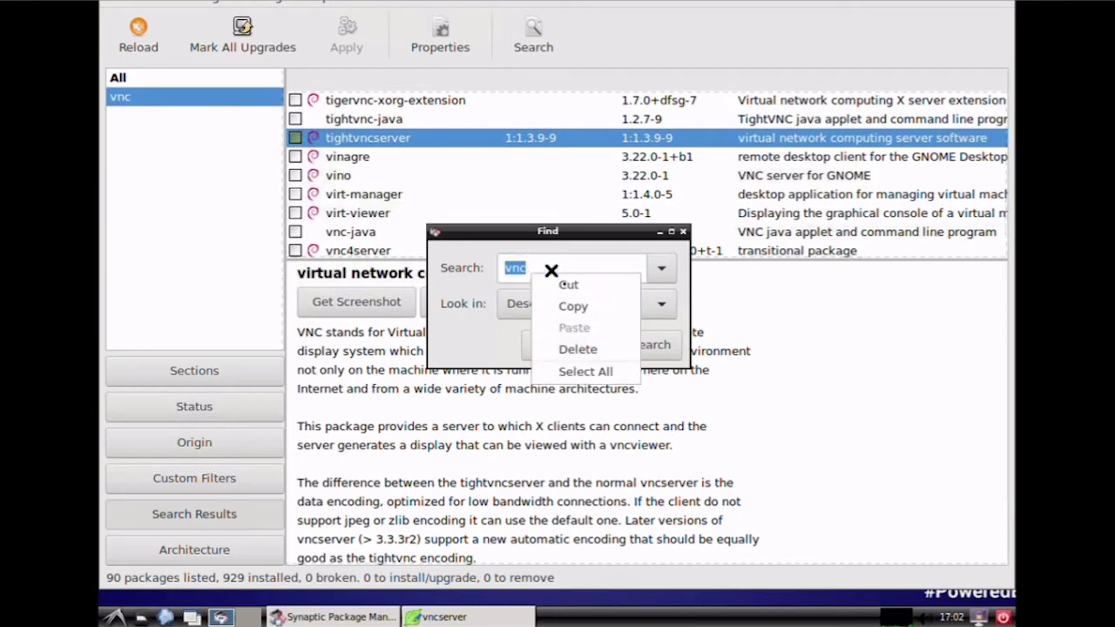
{"action": "left_click", "coordinate": [550, 269]}
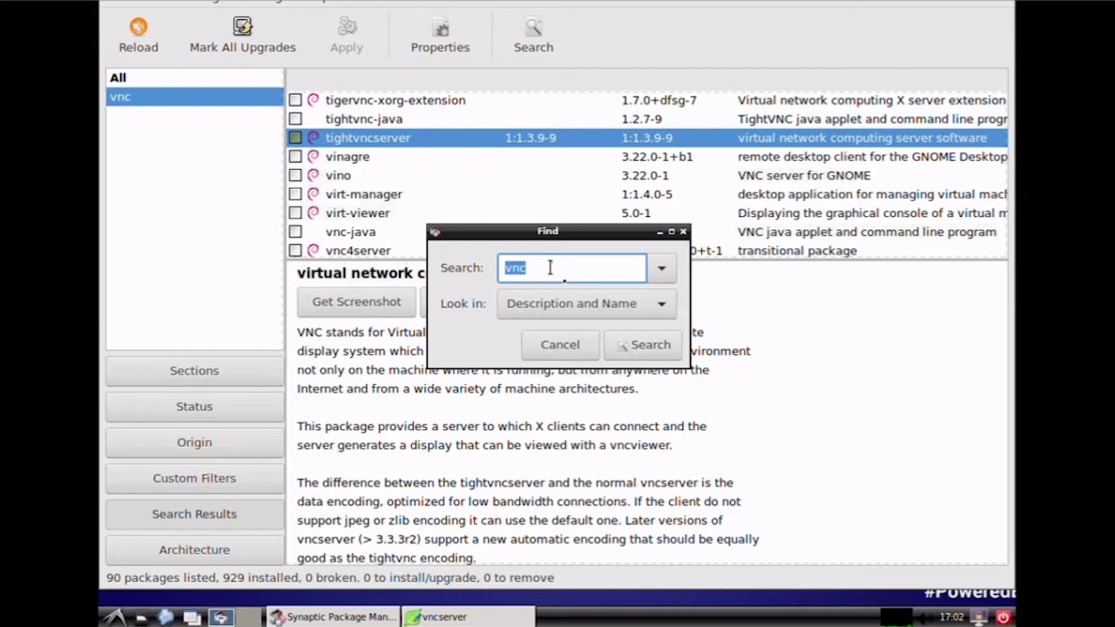
{"action": "key", "text": "BackSpace"}
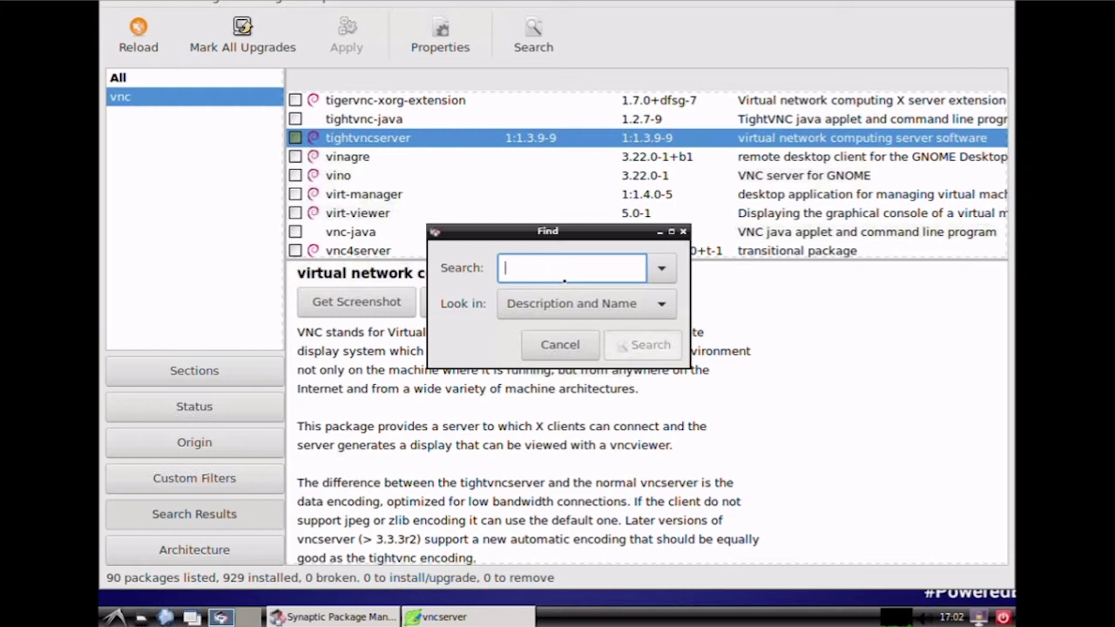
Copy xfonts-base from the vncserver log and search Synaptic for it
{"action": "left_click", "coordinate": [446, 617]}
{"action": "left_click_drag", "start_coordinate": [314, 482], "coordinate": [243, 486]}
{"action": "right_click", "coordinate": [237, 485]}
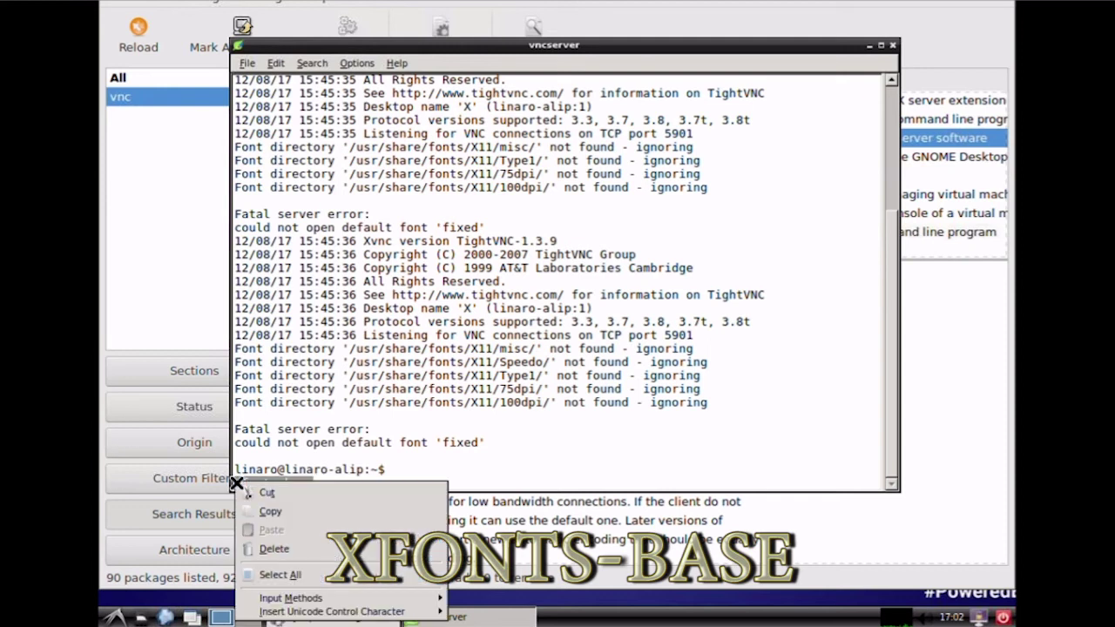
{"action": "left_click", "coordinate": [272, 510]}
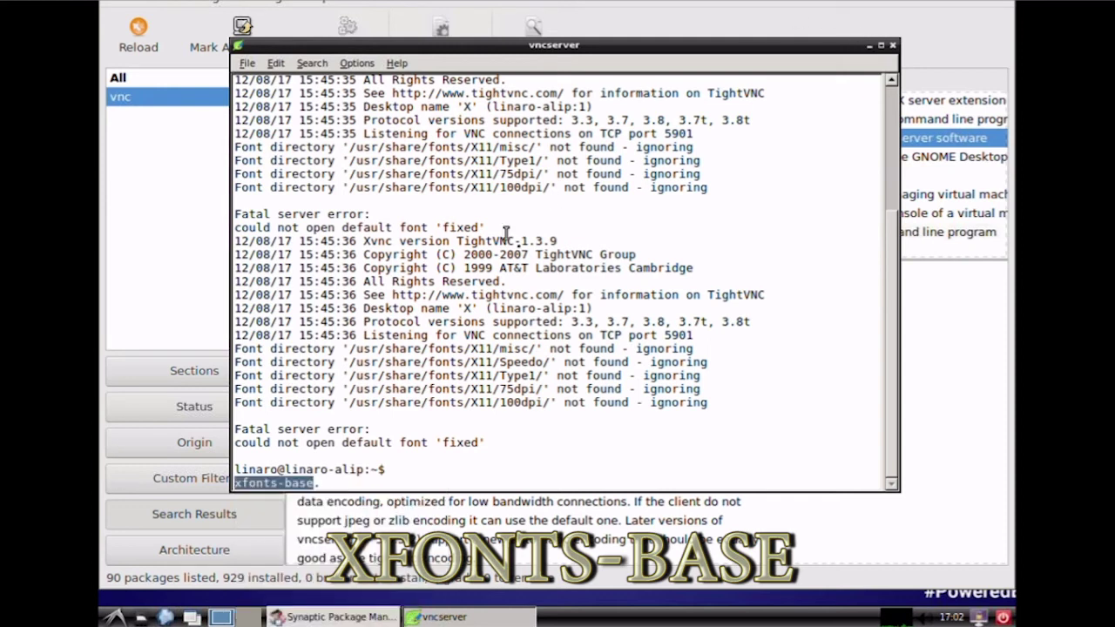
{"action": "left_click", "coordinate": [933, 351]}
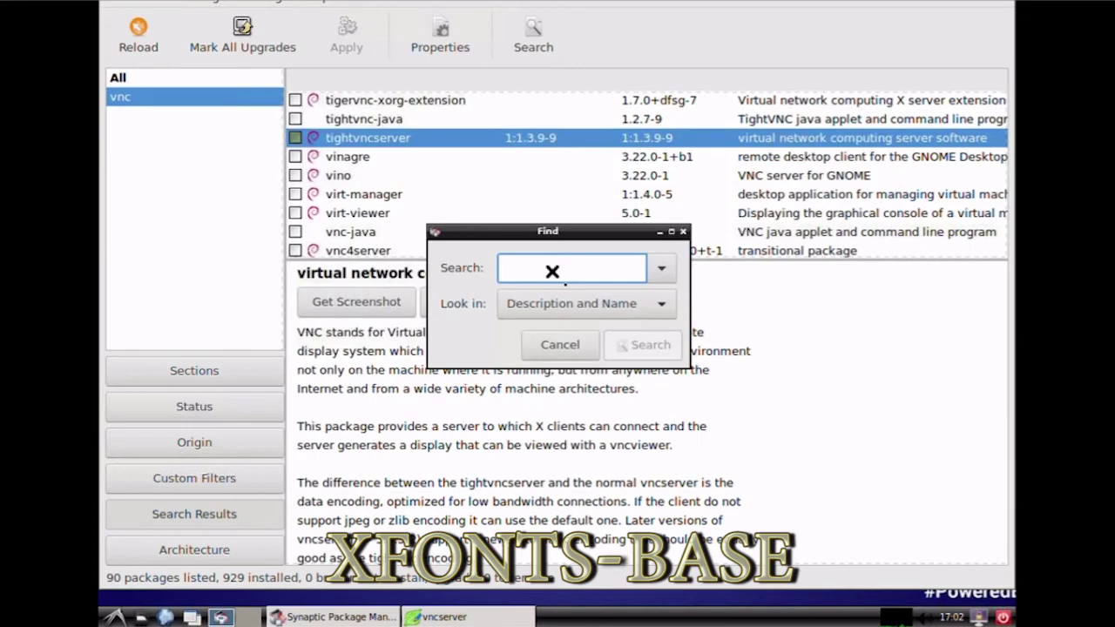
{"action": "right_click", "coordinate": [553, 271]}
{"action": "left_click", "coordinate": [582, 323]}
{"action": "left_click", "coordinate": [620, 343]}
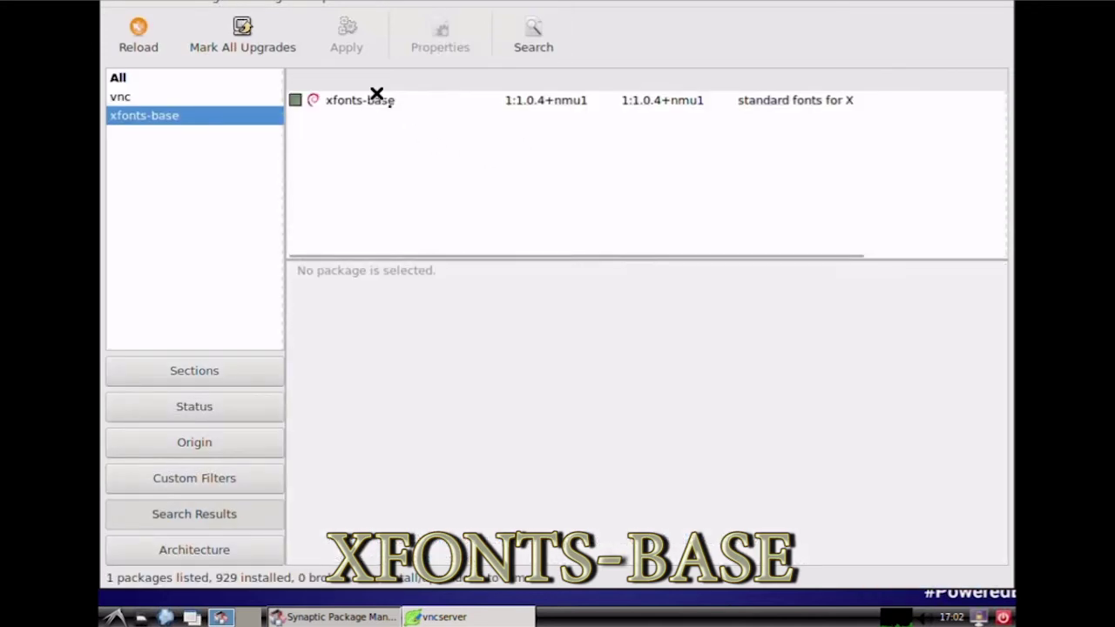
Confirm xfonts-base 1:1.0.4+nmu1 is already installed, then close Synaptic
{"action": "left_click", "coordinate": [375, 100]}
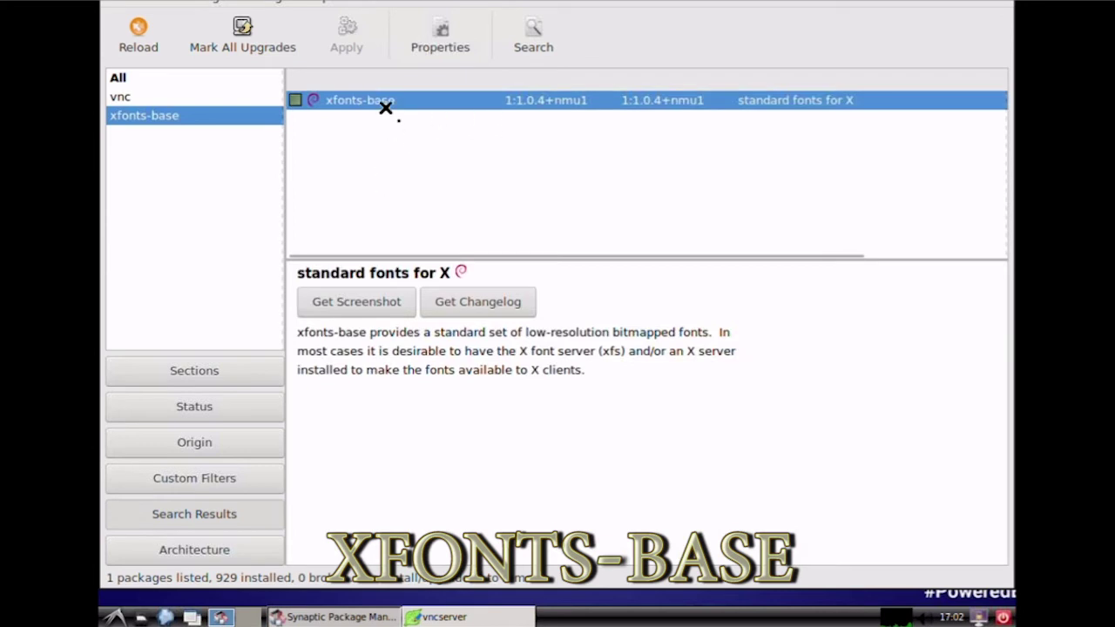
{"action": "right_click", "coordinate": [379, 99]}
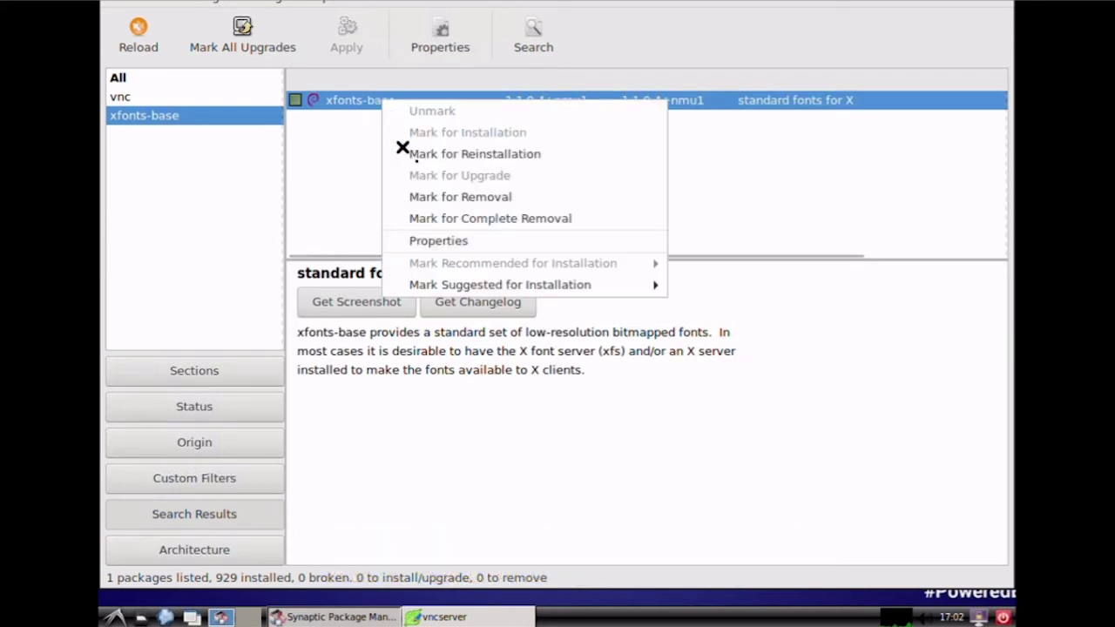
{"action": "left_click", "coordinate": [358, 222]}
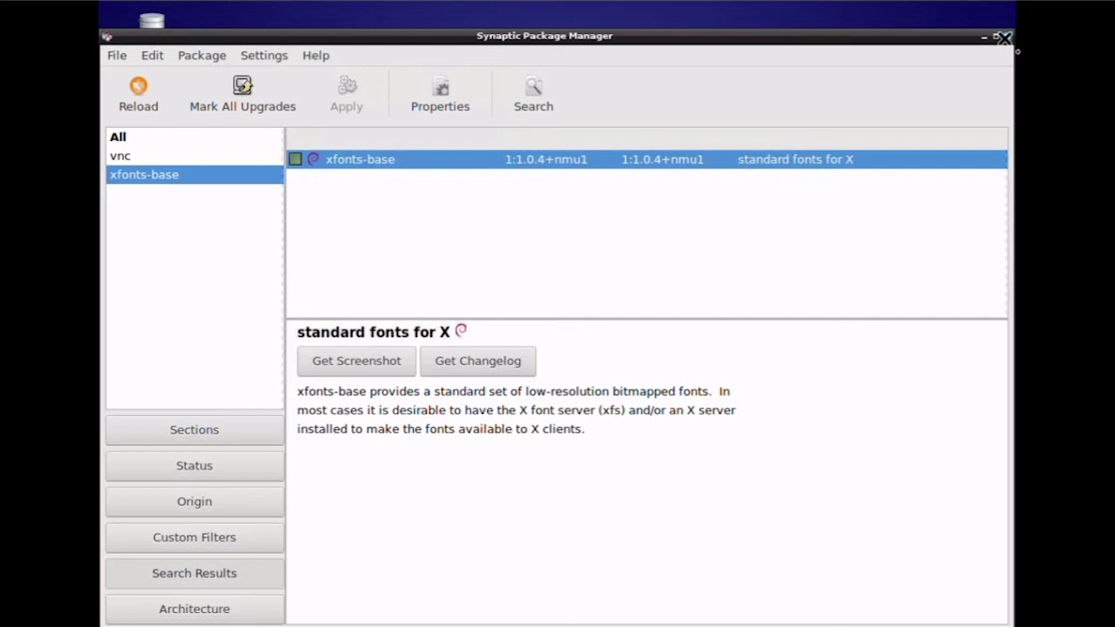
{"action": "left_click", "coordinate": [1005, 38]}
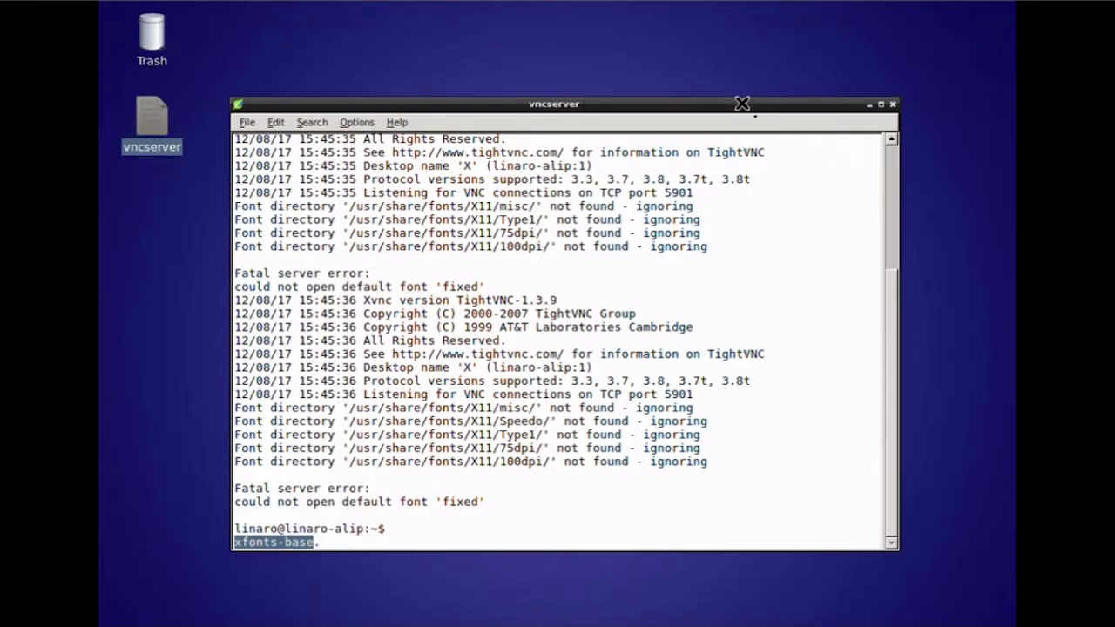
Move the vncserver notes up-right and open LXTerminal from System Tools
{"action": "left_click_drag", "start_coordinate": [742, 103], "coordinate": [847, 27]}
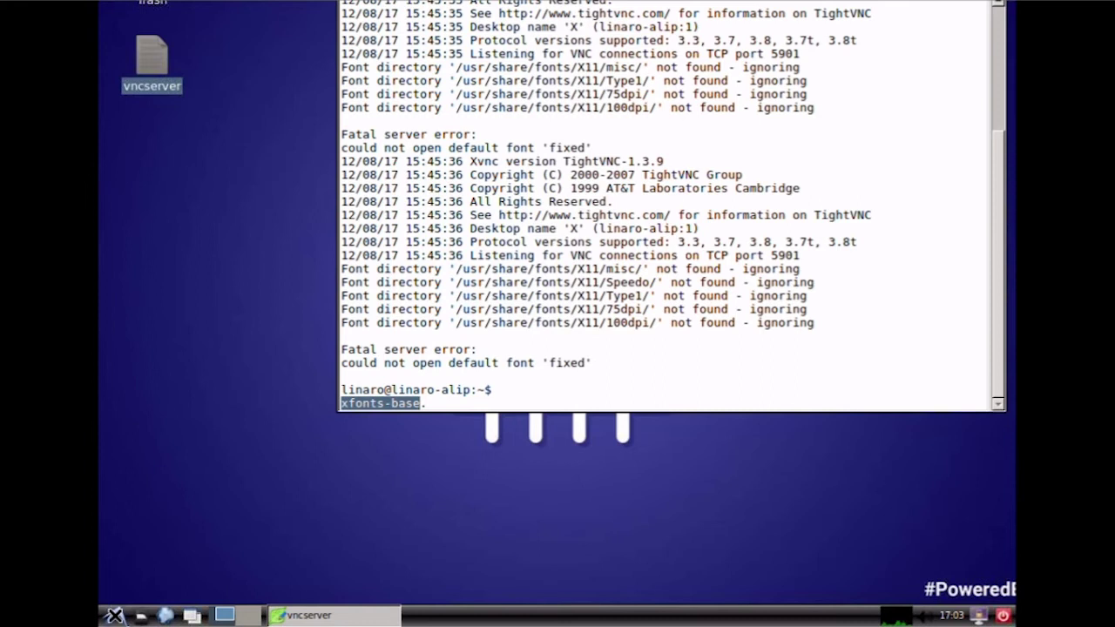
{"action": "left_click", "coordinate": [114, 615]}
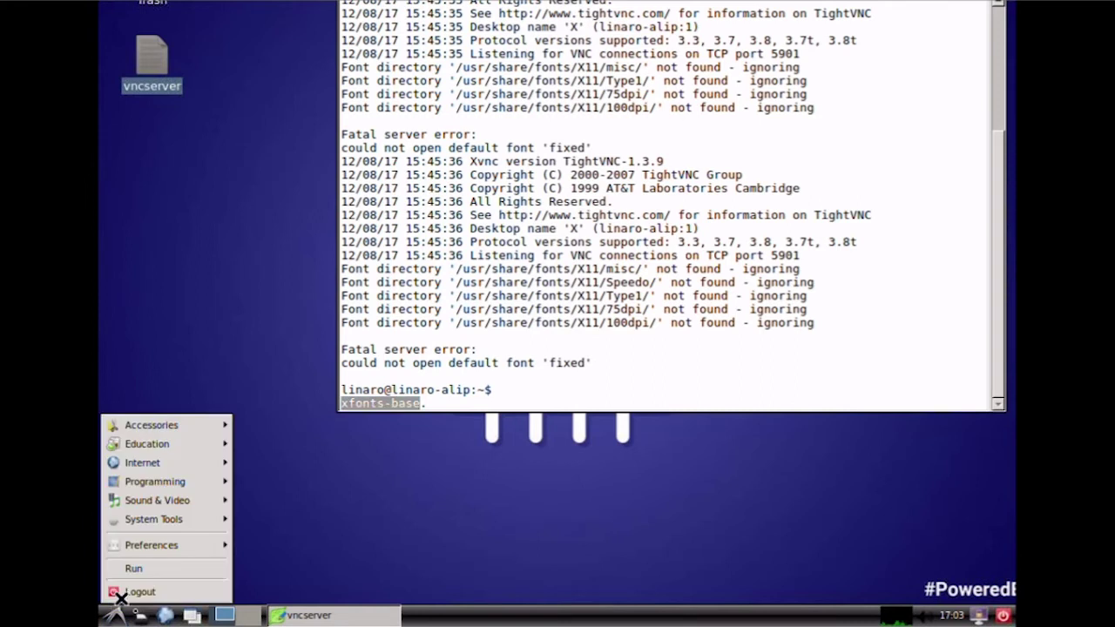
{"action": "mouse_move", "coordinate": [153, 520]}
{"action": "left_click", "coordinate": [263, 540]}
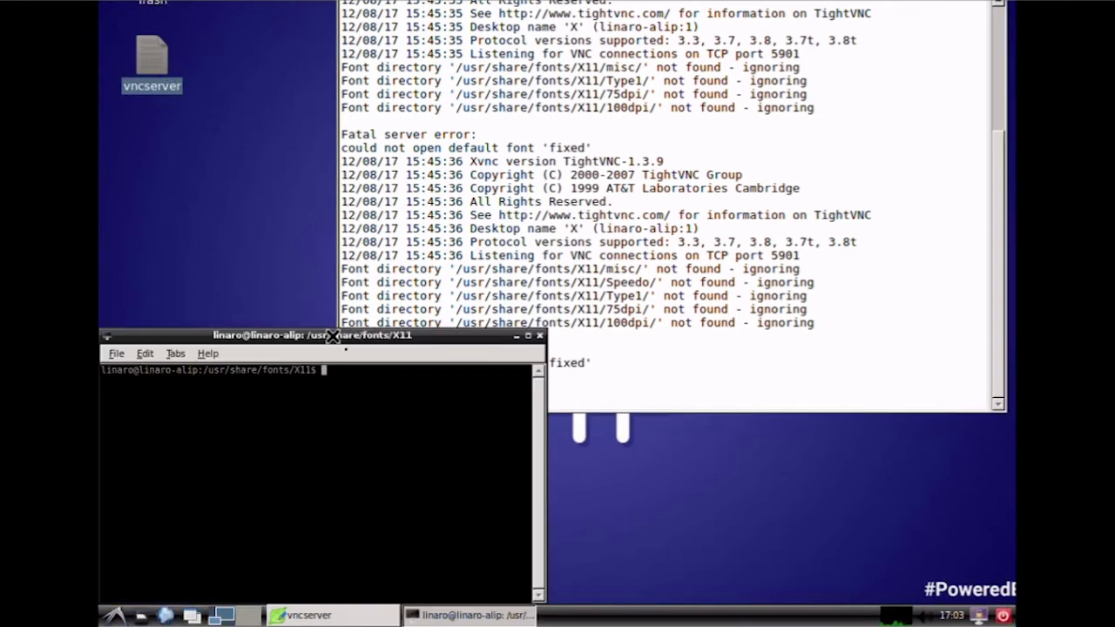
{"action": "left_click_drag", "start_coordinate": [332, 336], "coordinate": [431, 116]}
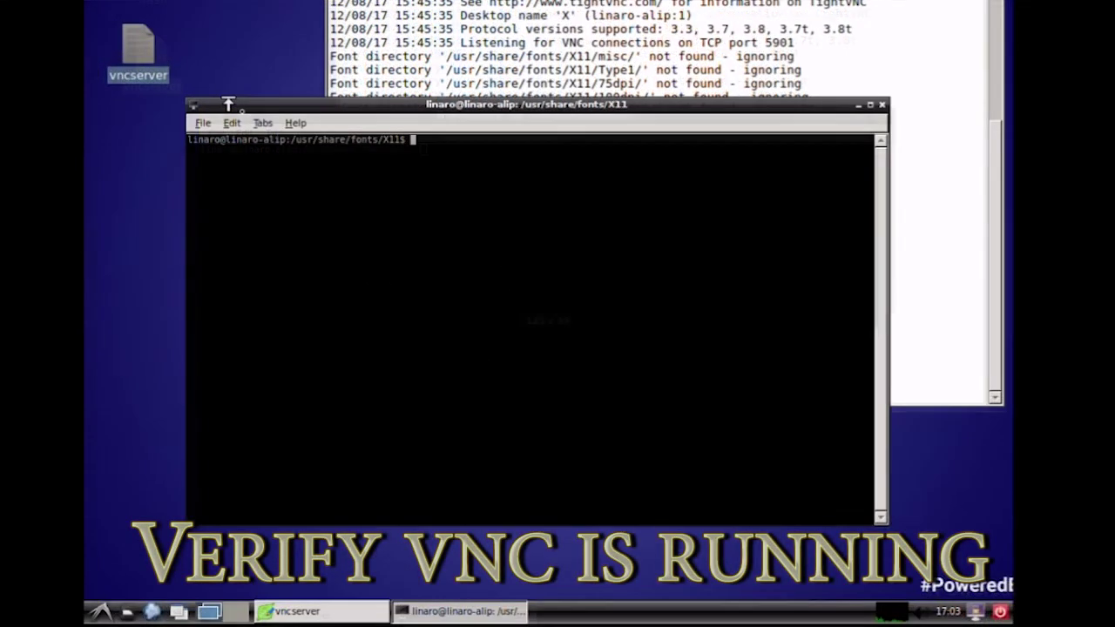
Run ps -ef | grep vnc to list the running VNC processes
{"action": "key", "text": "Return"}
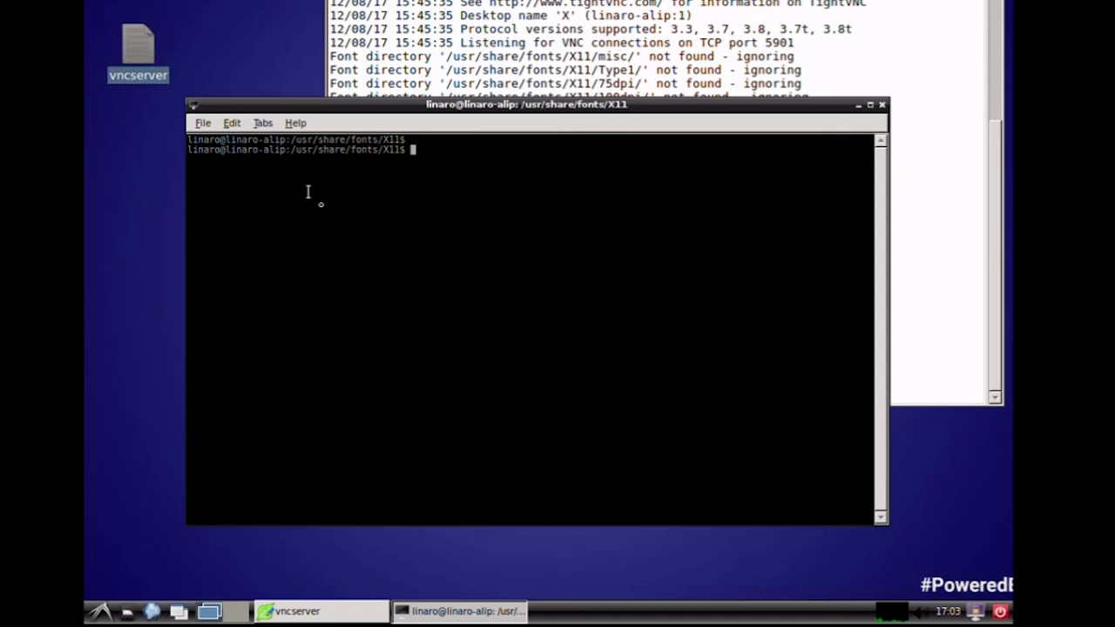
{"action": "key", "text": "Return"}
{"action": "type", "text": "ps"}
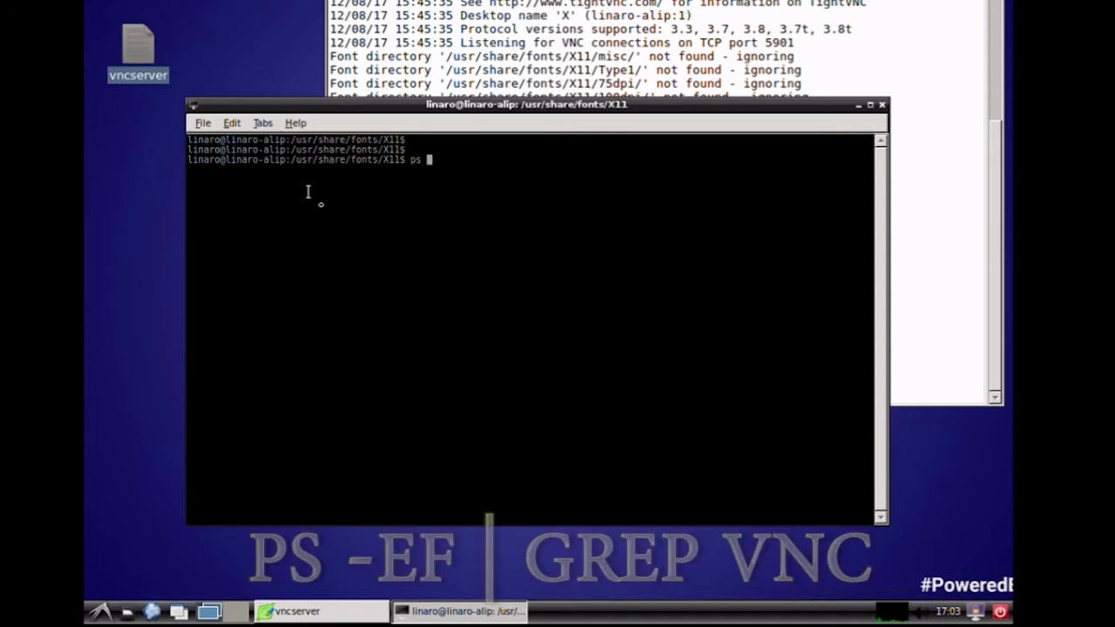
{"action": "type", "text": " -ef "}
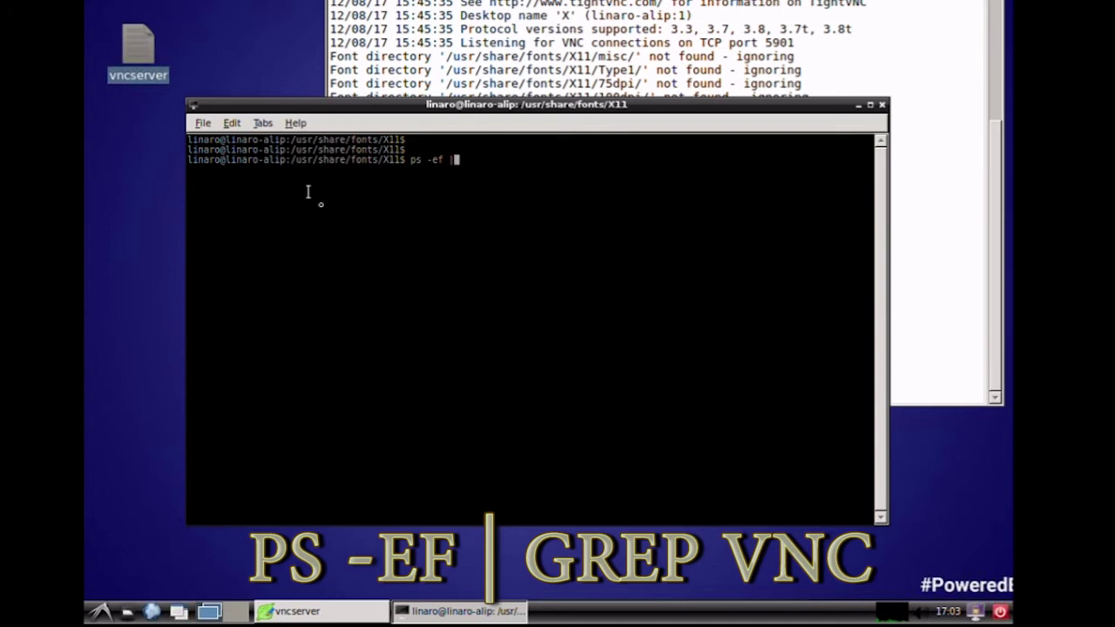
{"action": "type", "text": "| grep vnc"}
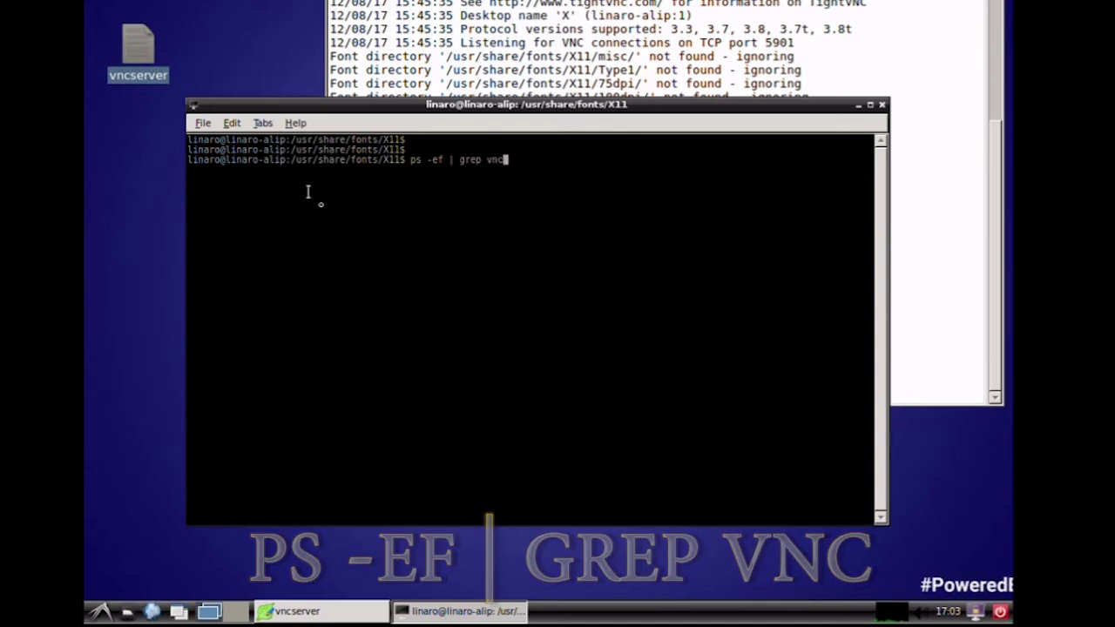
{"action": "key", "text": "Return"}
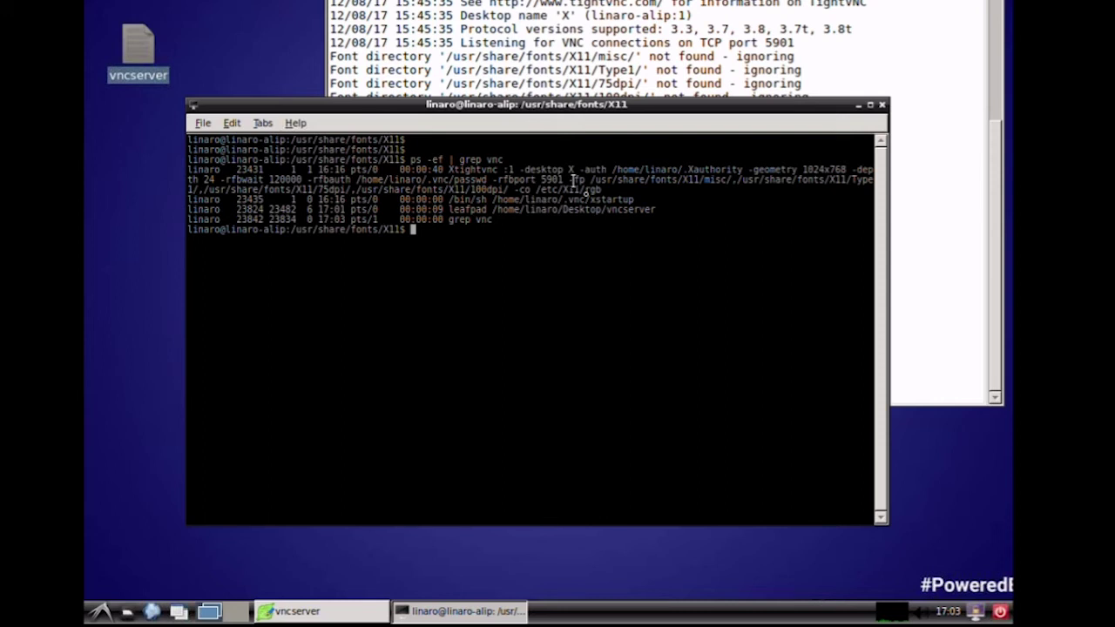
Highlight the Xtightvnc line and its -rfbport 5901, then close the terminal
{"action": "left_click_drag", "start_coordinate": [574, 180], "coordinate": [440, 171]}
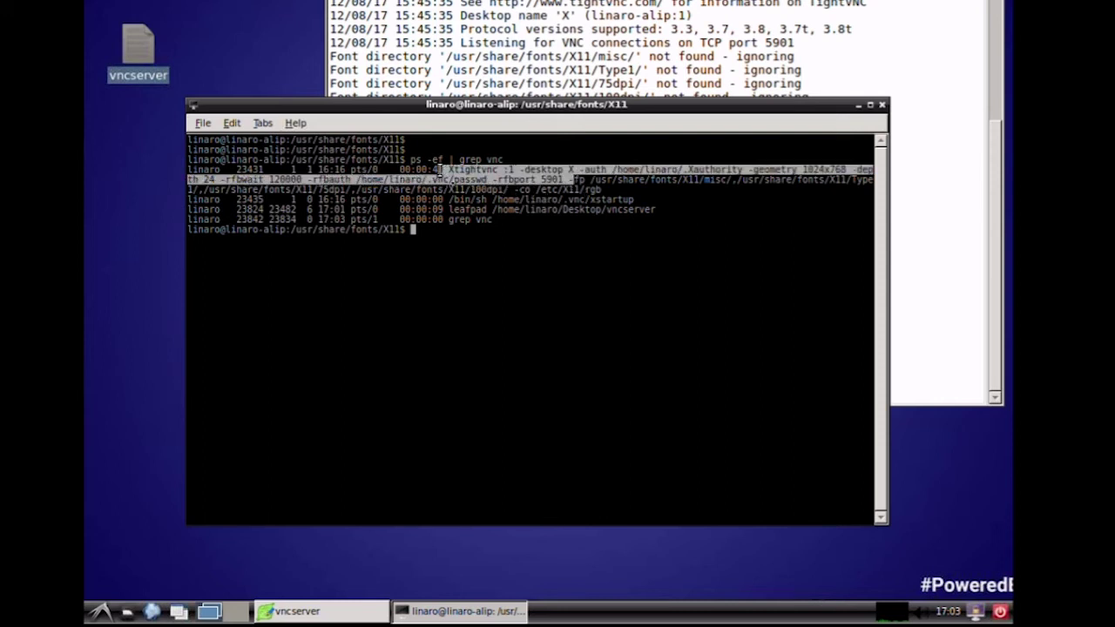
{"action": "left_click", "coordinate": [544, 181]}
{"action": "left_click_drag", "start_coordinate": [543, 179], "coordinate": [565, 181]}
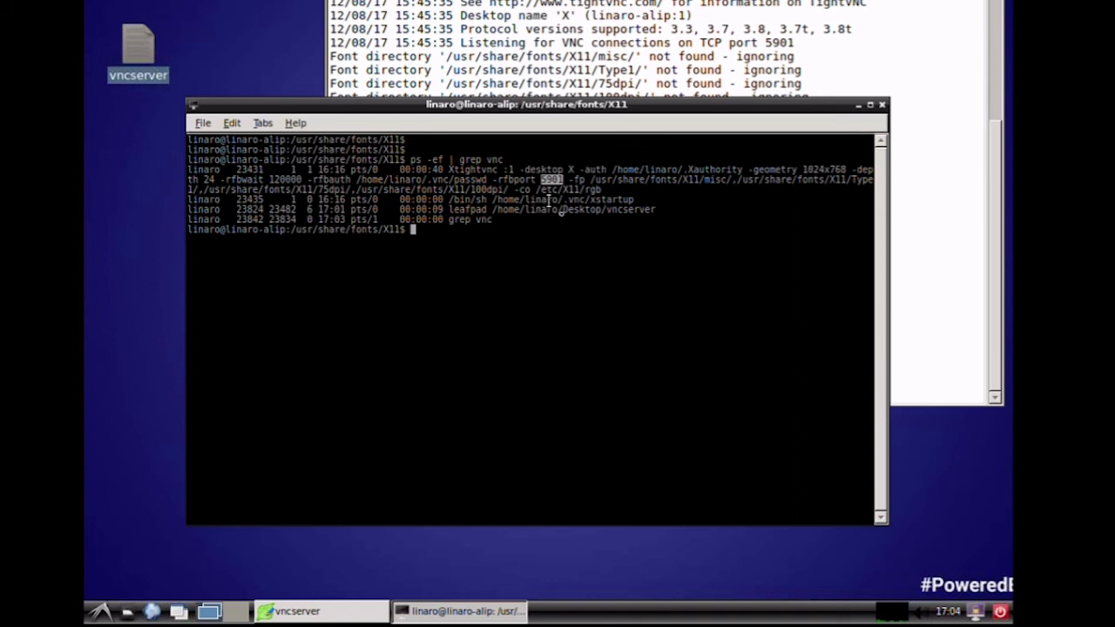
{"action": "left_click", "coordinate": [468, 297]}
{"action": "key", "text": "Return"}
{"action": "key", "text": "Return"}
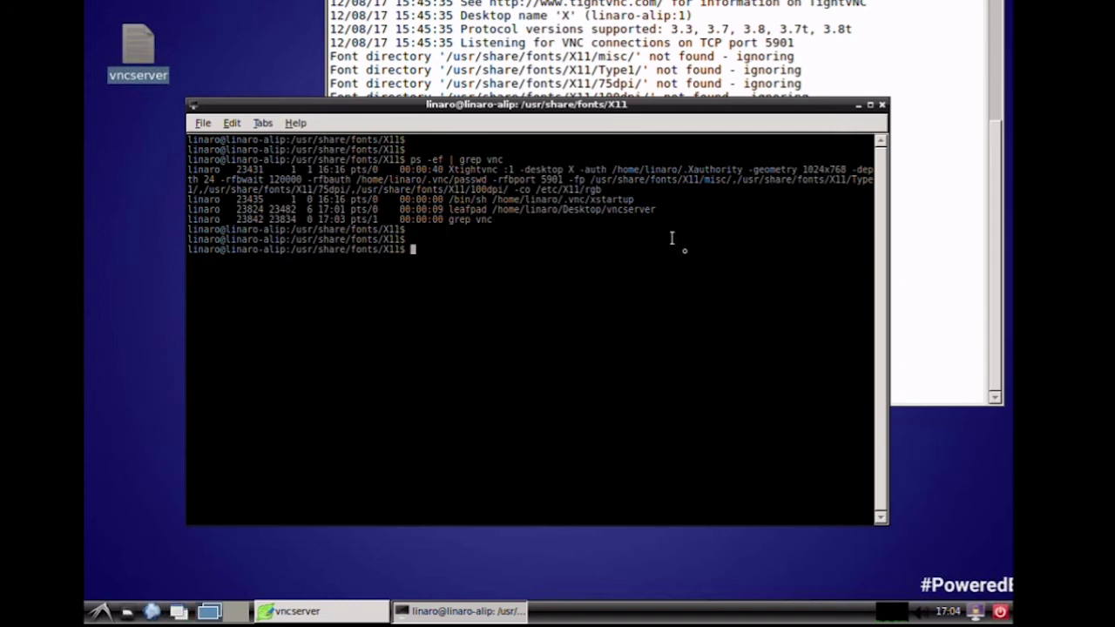
{"action": "left_click", "coordinate": [882, 106]}
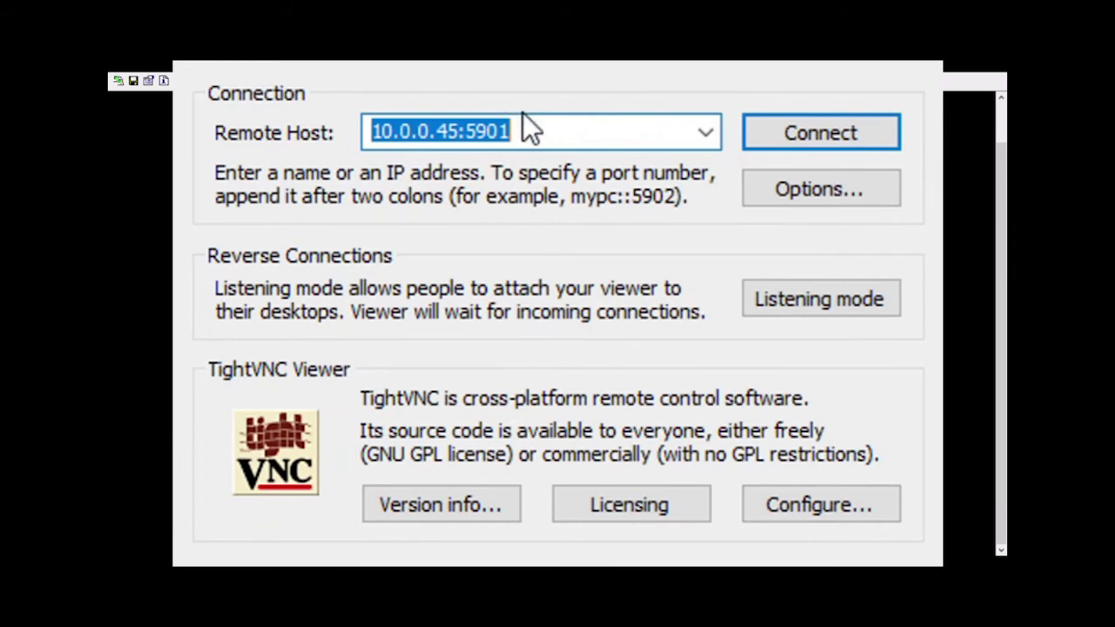
Verify the remote host 10.0.0.45 with port 5901 and connect
{"action": "left_click", "coordinate": [551, 139]}
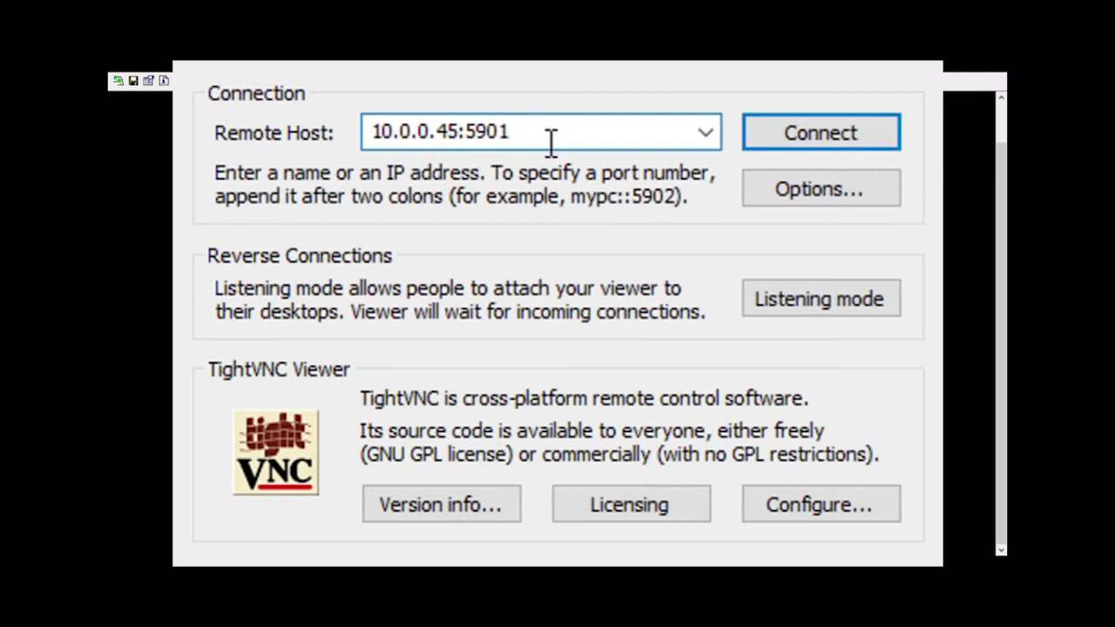
{"action": "left_click_drag", "start_coordinate": [551, 139], "coordinate": [366, 146]}
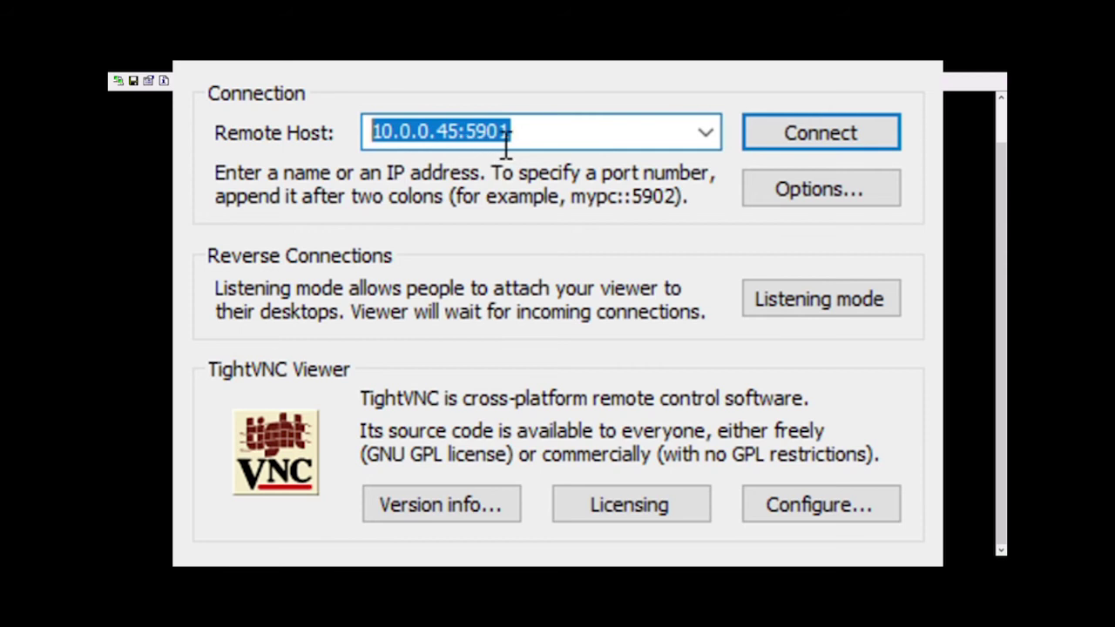
{"action": "left_click", "coordinate": [471, 143]}
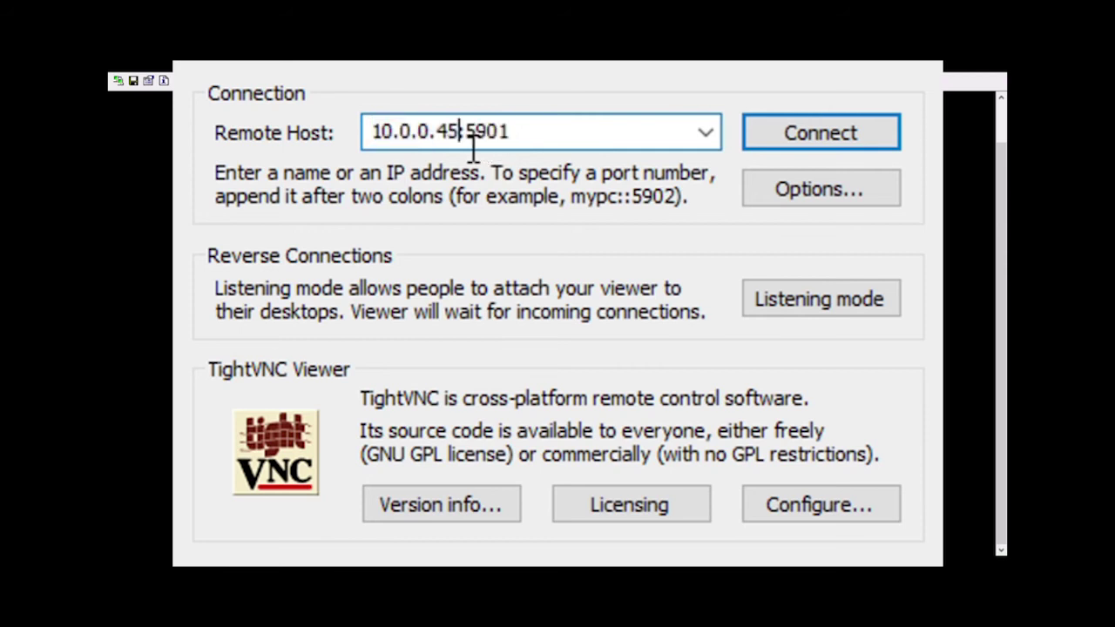
{"action": "left_click_drag", "start_coordinate": [474, 150], "coordinate": [406, 164]}
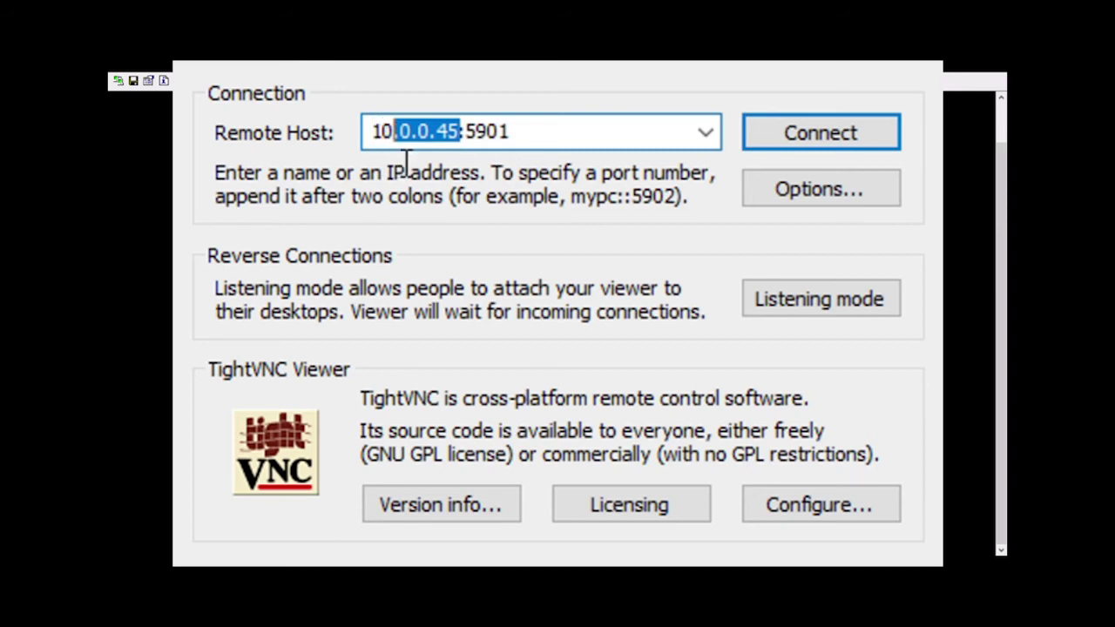
{"action": "left_click", "coordinate": [527, 140]}
{"action": "mouse_move", "coordinate": [523, 137]}
{"action": "left_mouse_down"}
{"action": "mouse_move", "coordinate": [486, 153]}
{"action": "mouse_move", "coordinate": [523, 149]}
{"action": "left_mouse_up"}
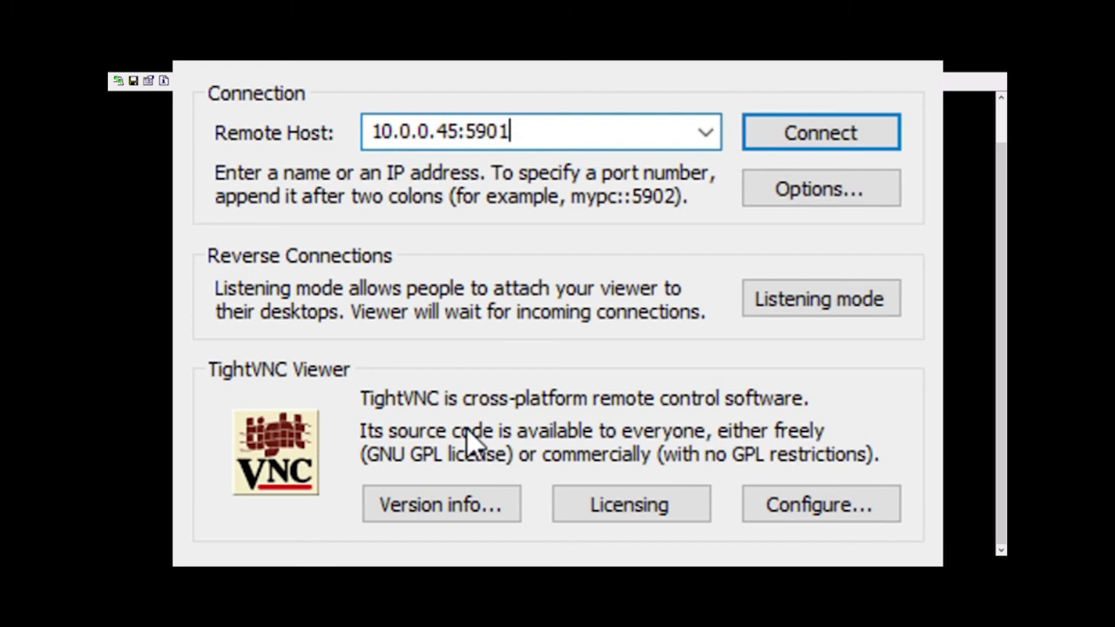
{"action": "key", "text": "Return"}
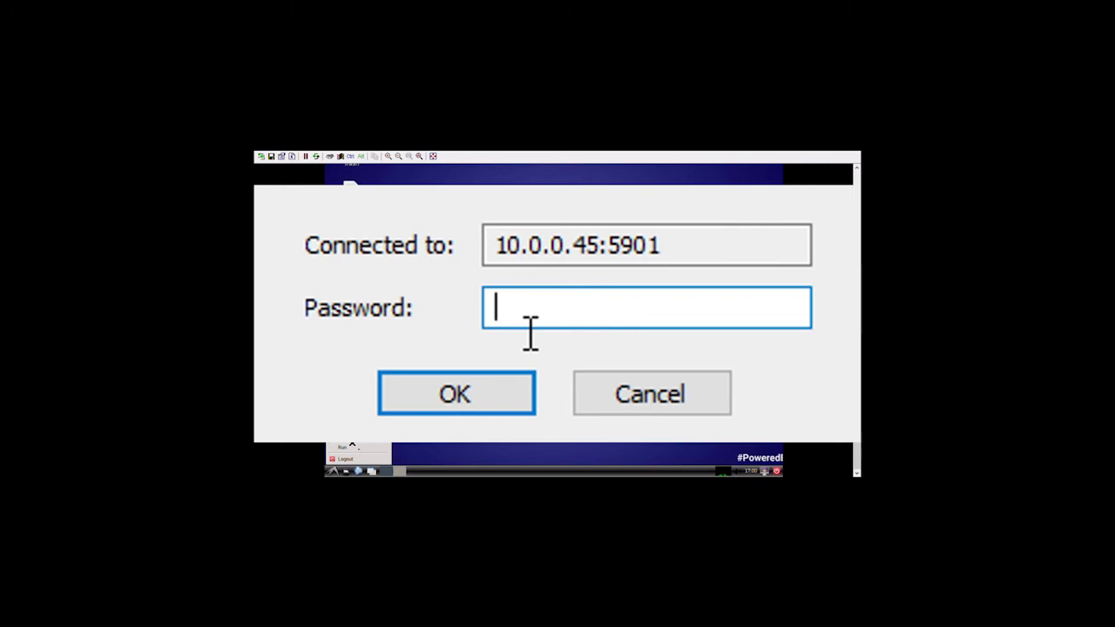
Enter the six-character VNC password and confirm with OK
{"action": "type", "text": "•••••"}
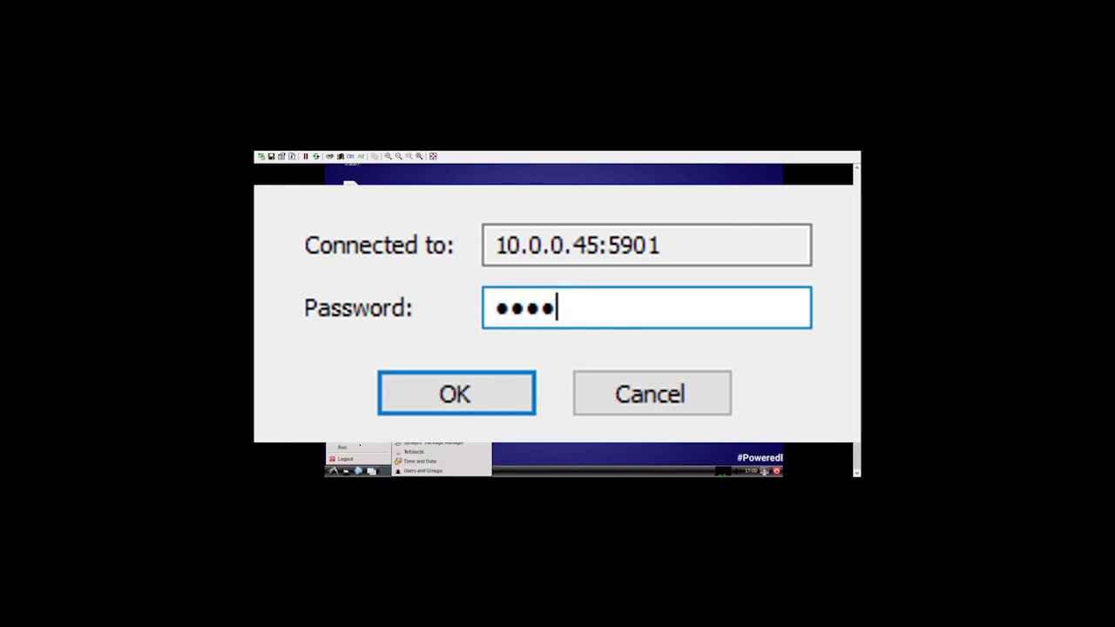
{"action": "type", "text": "•"}
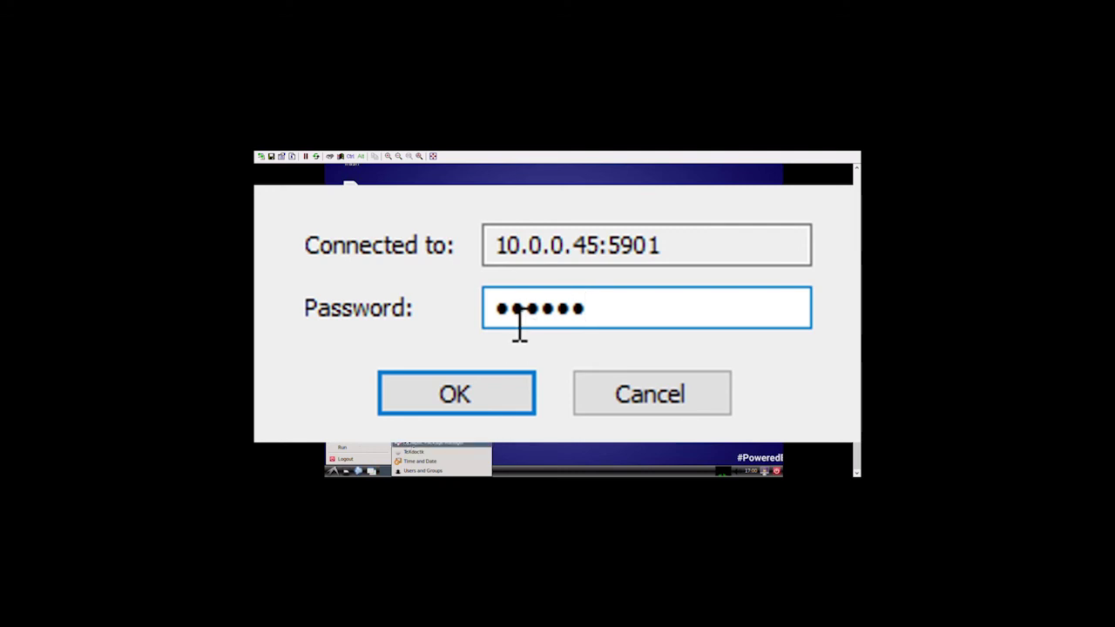
{"action": "left_click", "coordinate": [540, 305]}
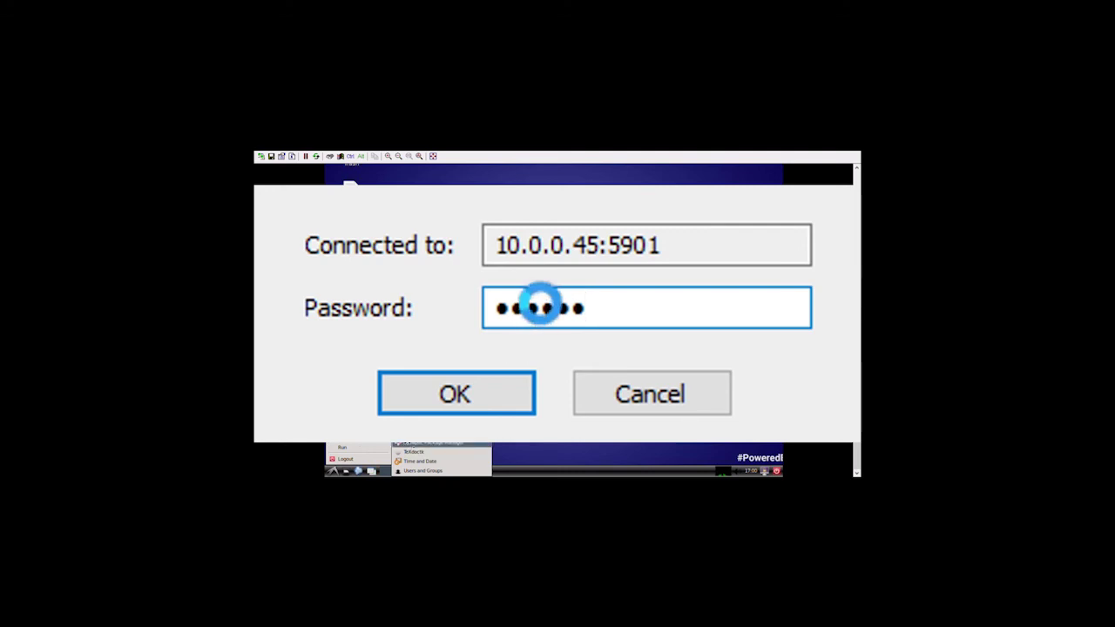
{"action": "left_click", "coordinate": [473, 400]}
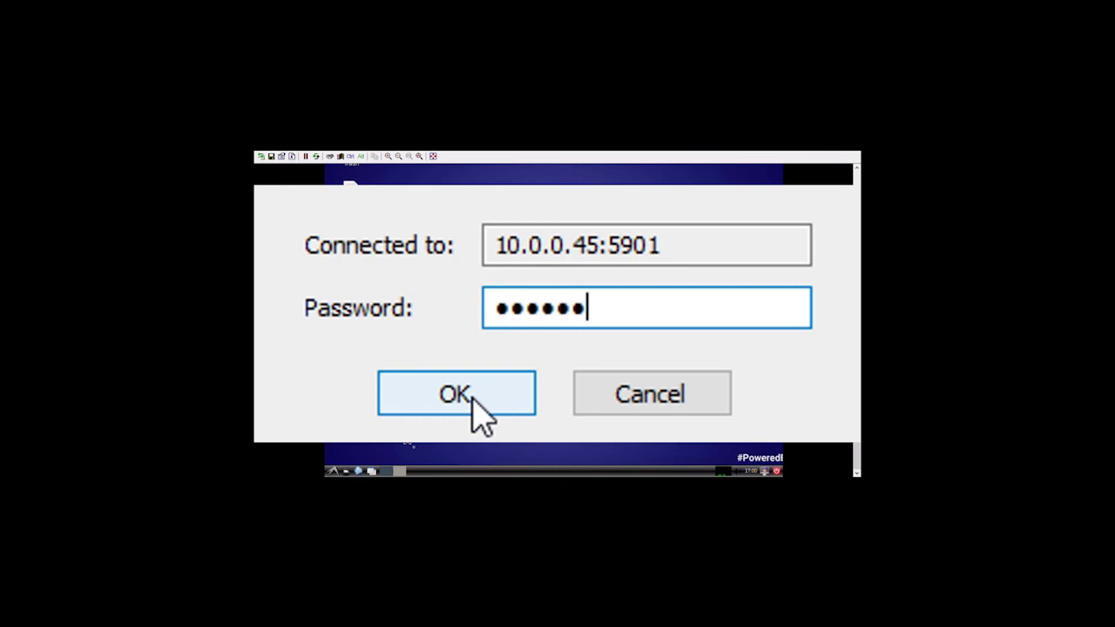